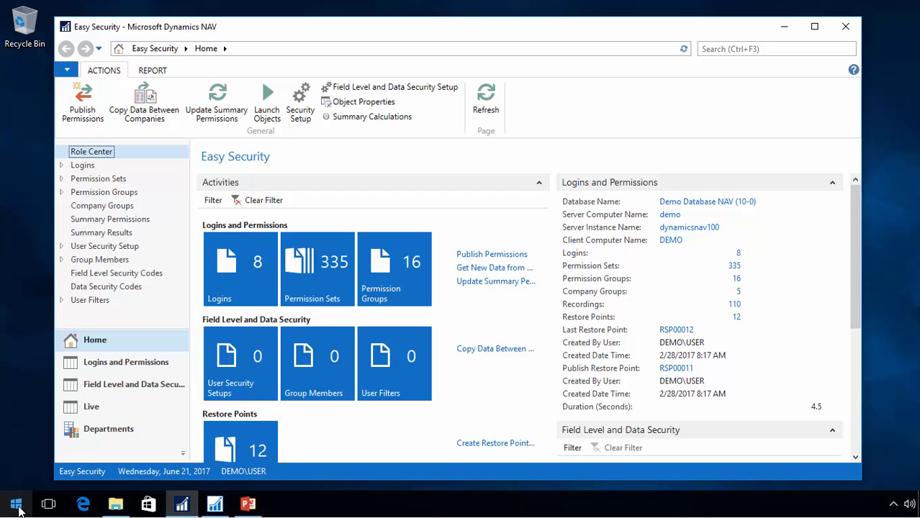
Open the Dynamics NAV 2017 server administration console from the Start menu
click(16, 504)
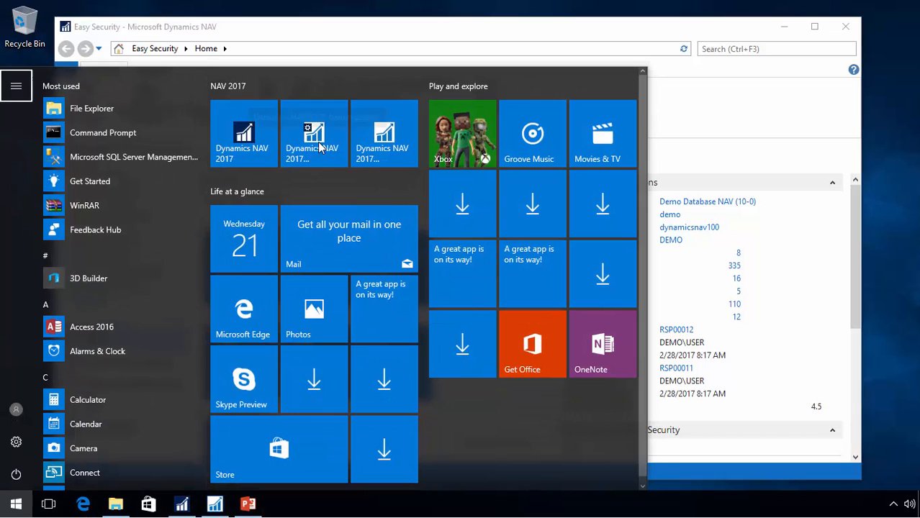
click(320, 148)
click(371, 338)
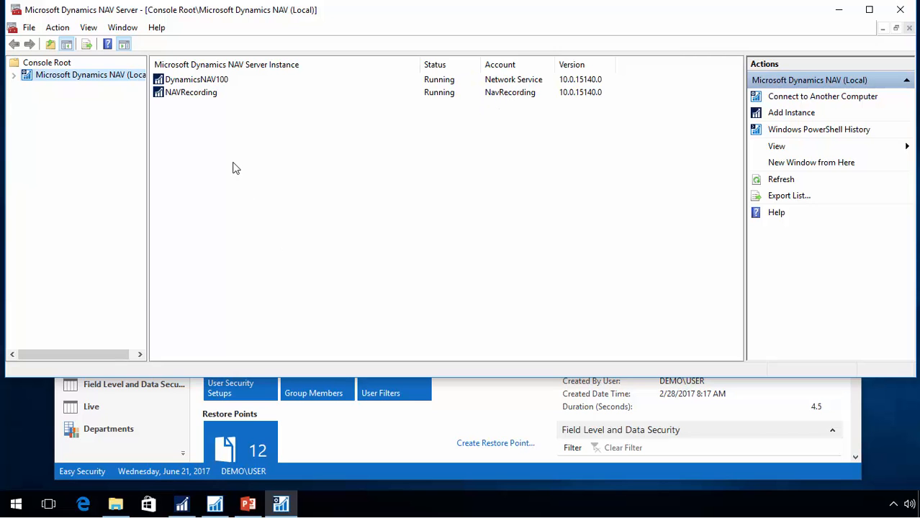
Open Computer Management and go to the Users folder under Local Users and Groups
click(16, 508)
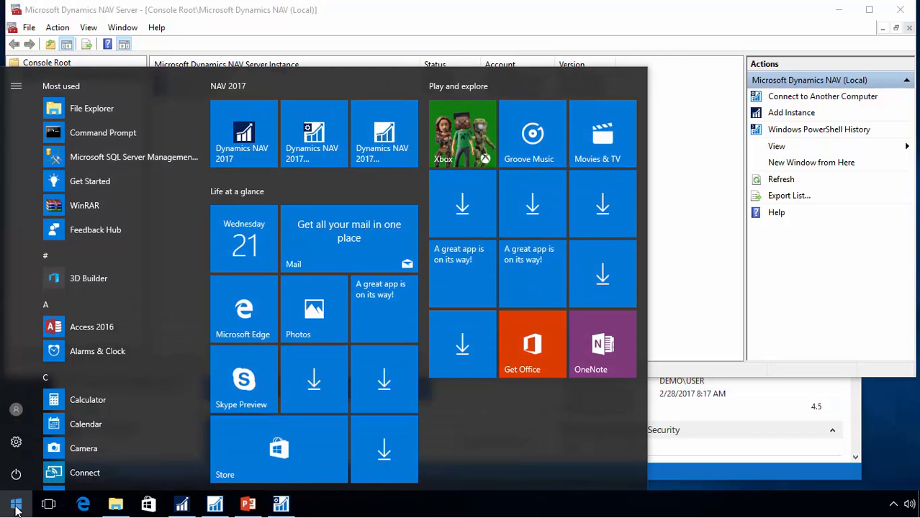
text(computer)
key(Return)
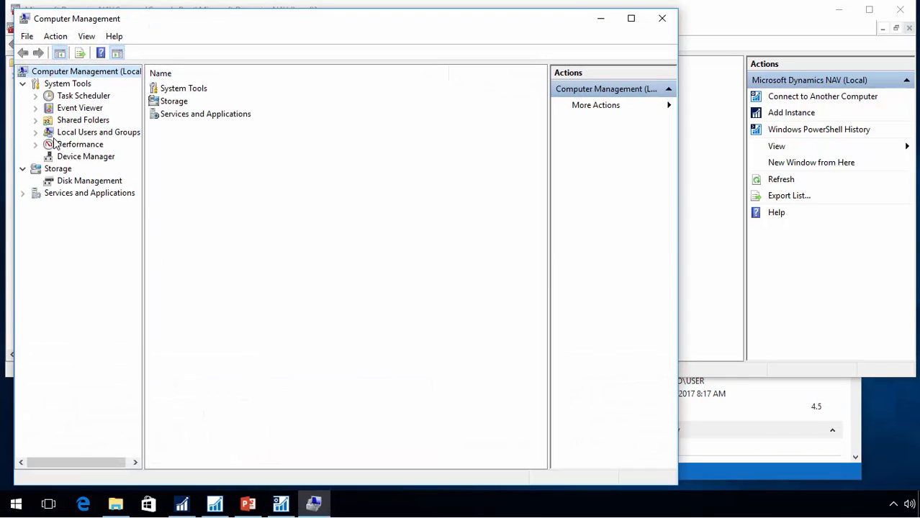
click(36, 134)
click(78, 146)
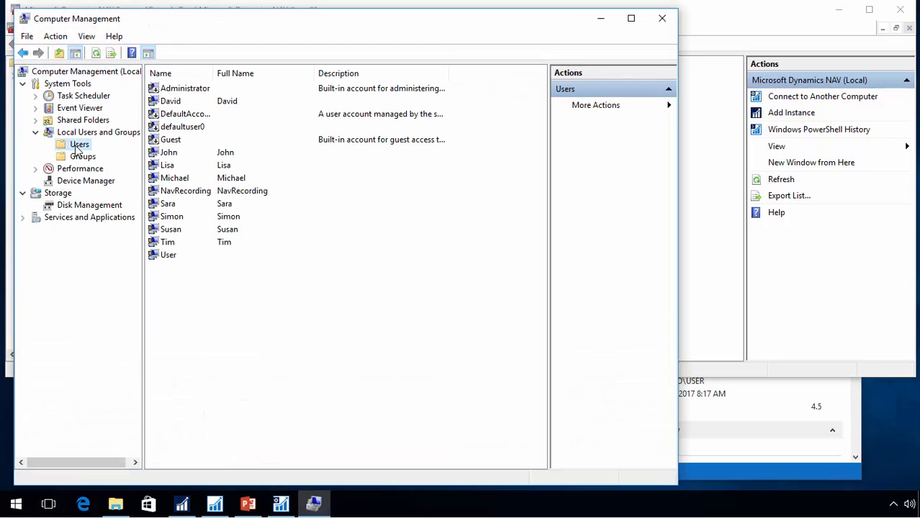
Start a new local user with the user name NAVPublish
right_click(239, 292)
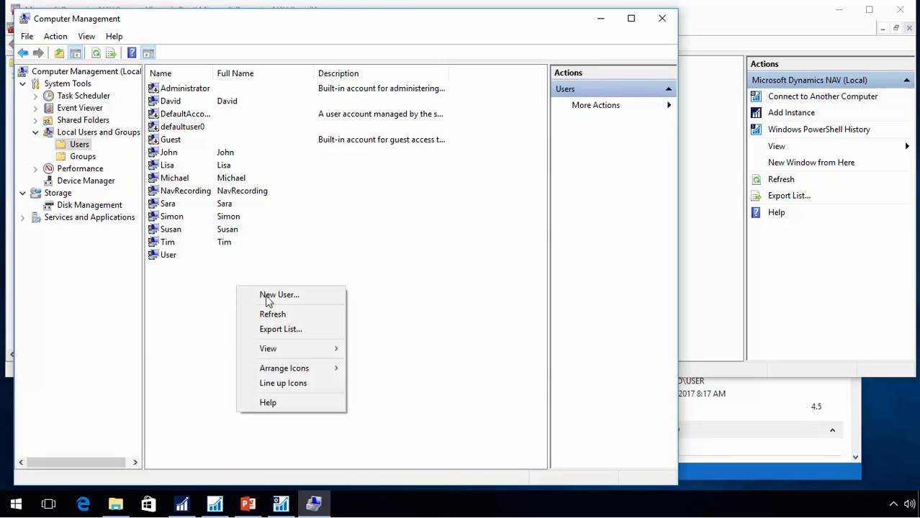
click(279, 294)
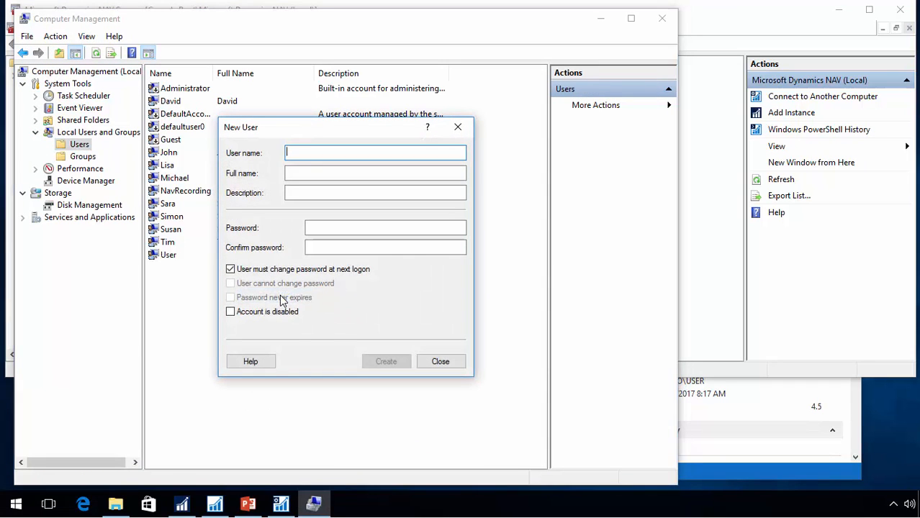
text(NAVPu)
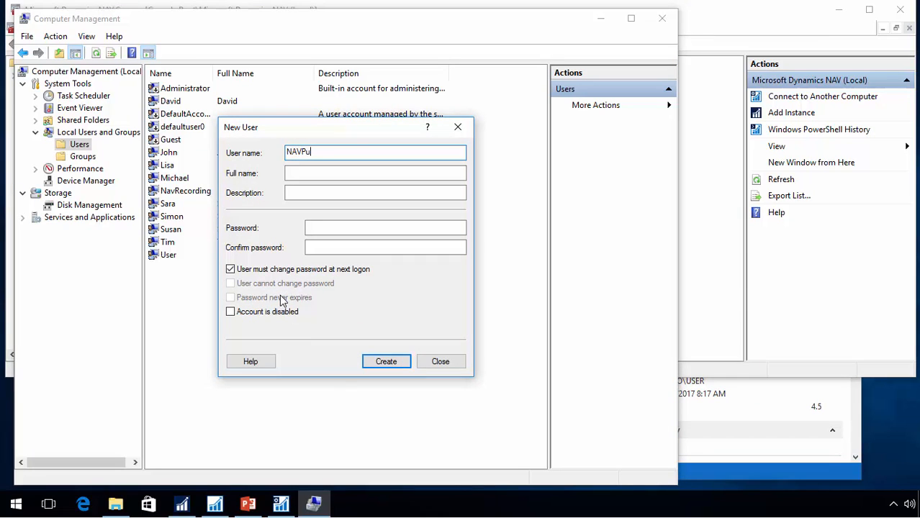
text(blish)
key(Tab)
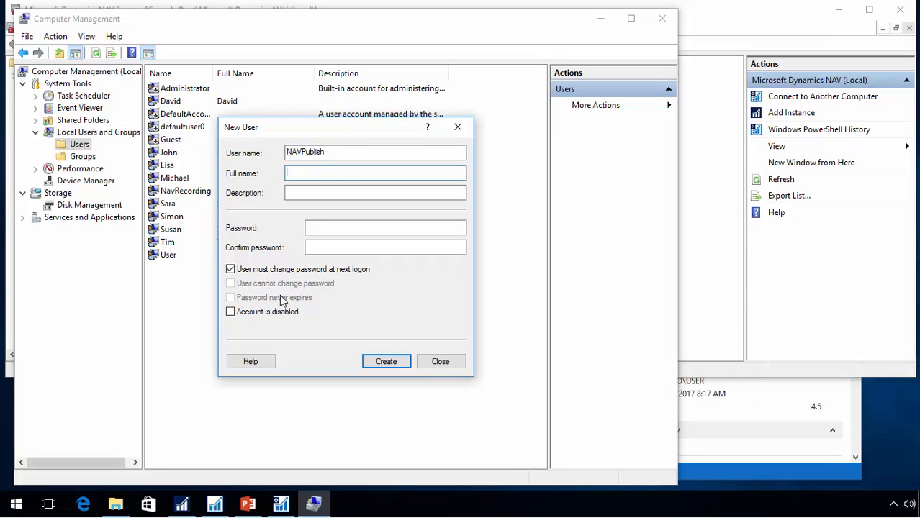
Enter and confirm the account password, turn off change at next logon and set the password to never expire
click(335, 229)
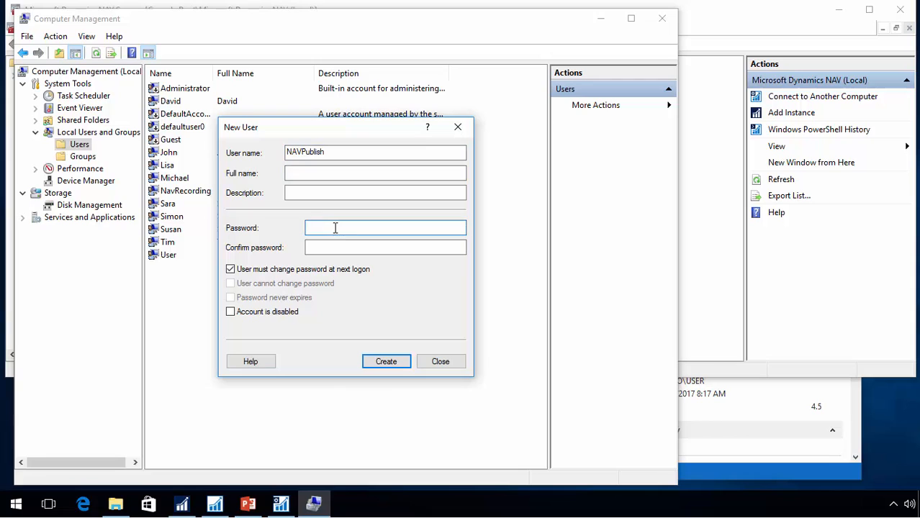
key(Tab)
text(12)
key(Tab)
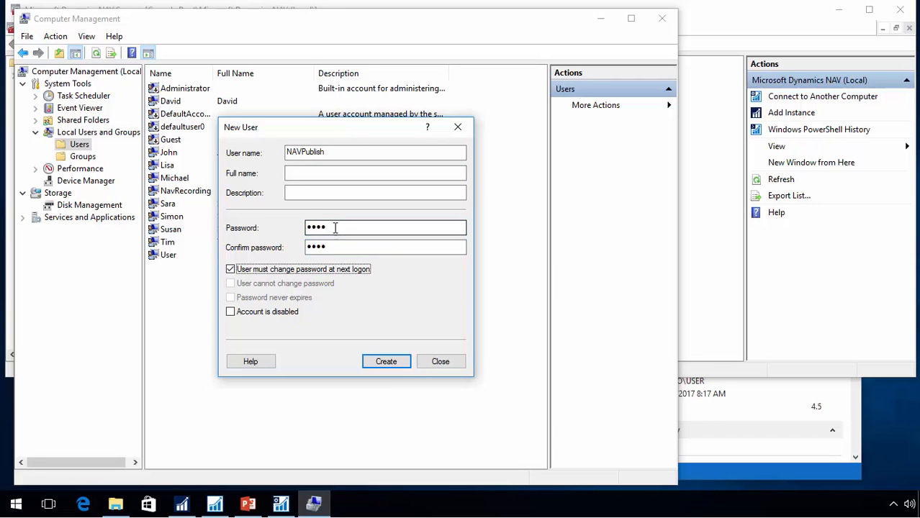
click(231, 269)
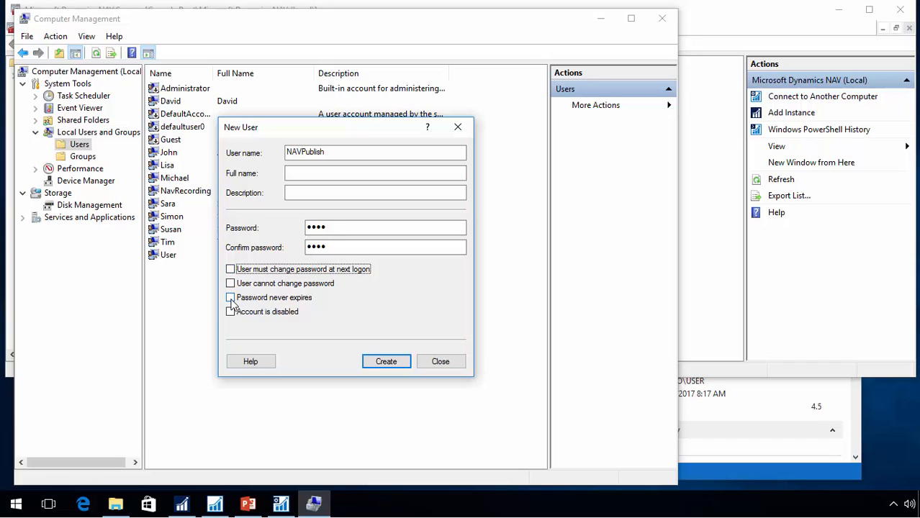
click(230, 298)
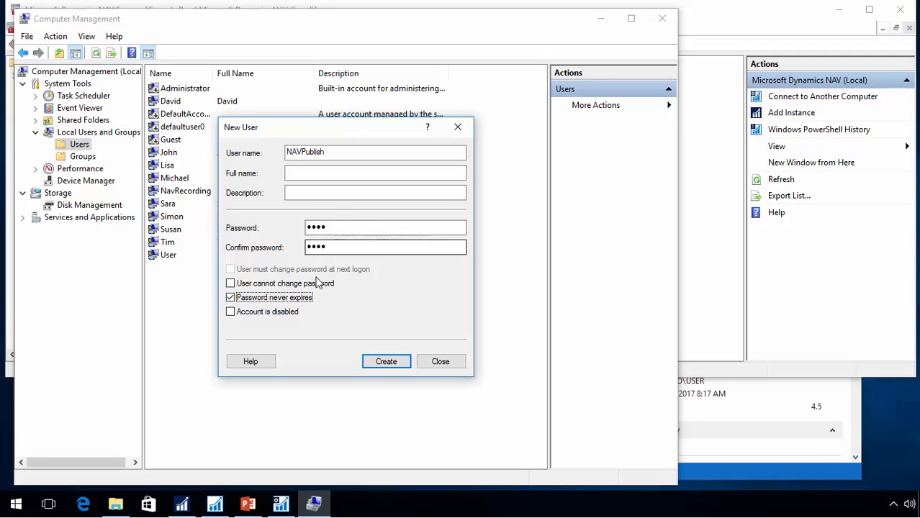
Create the NAVPublish user, close the dialog and minimize Computer Management
click(387, 362)
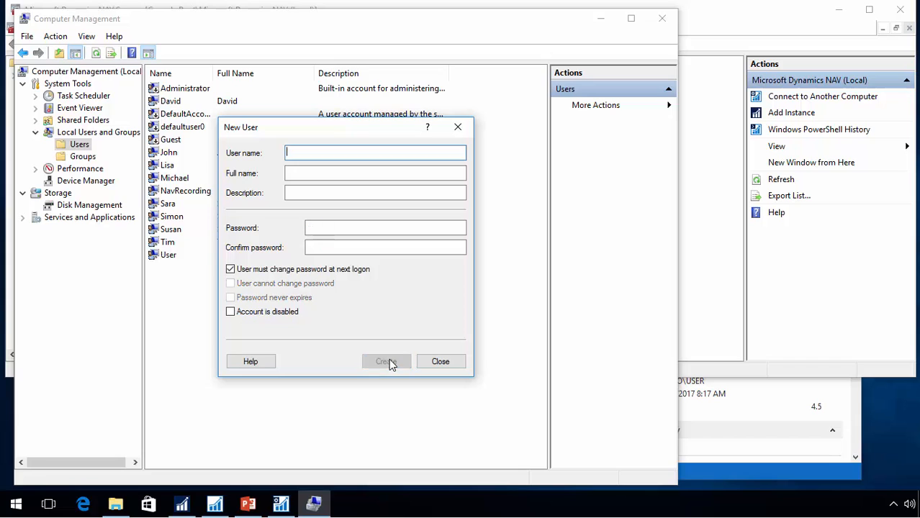
click(450, 363)
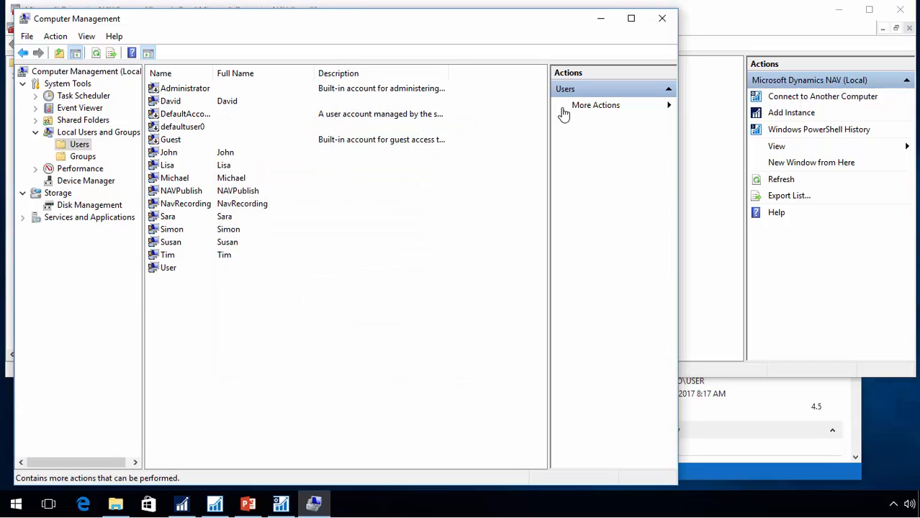
click(600, 23)
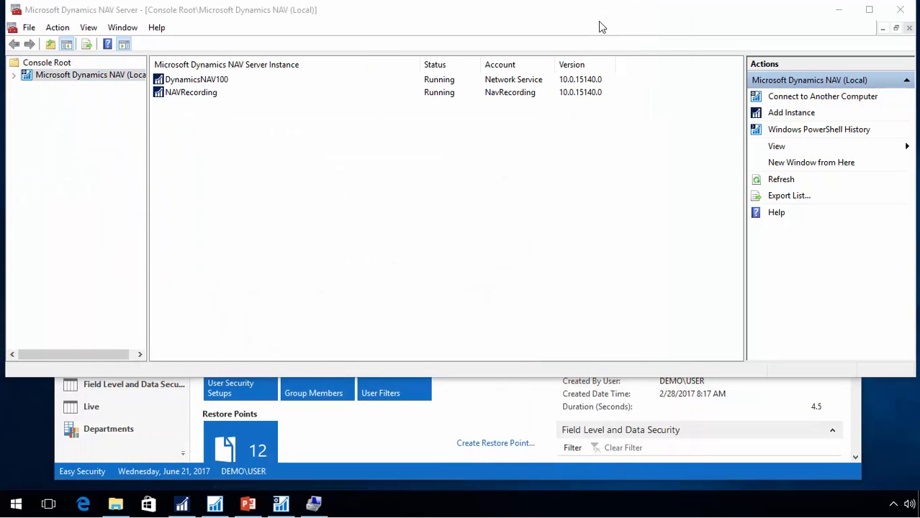
Launch Microsoft SQL Server Management Studio
key(super)
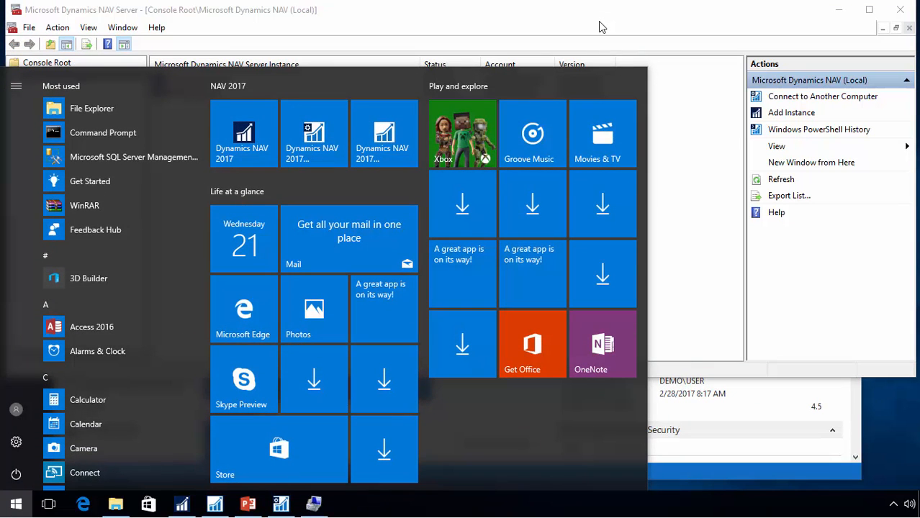
text(sql man)
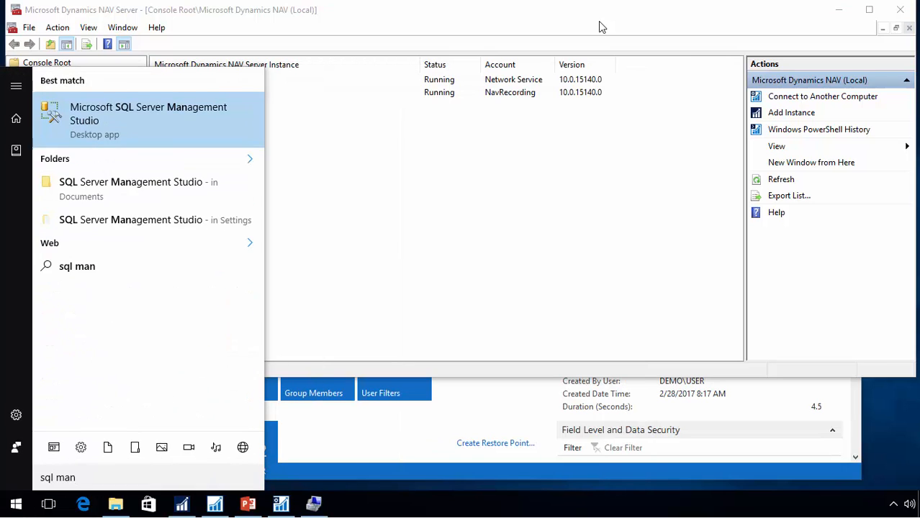
key(Return)
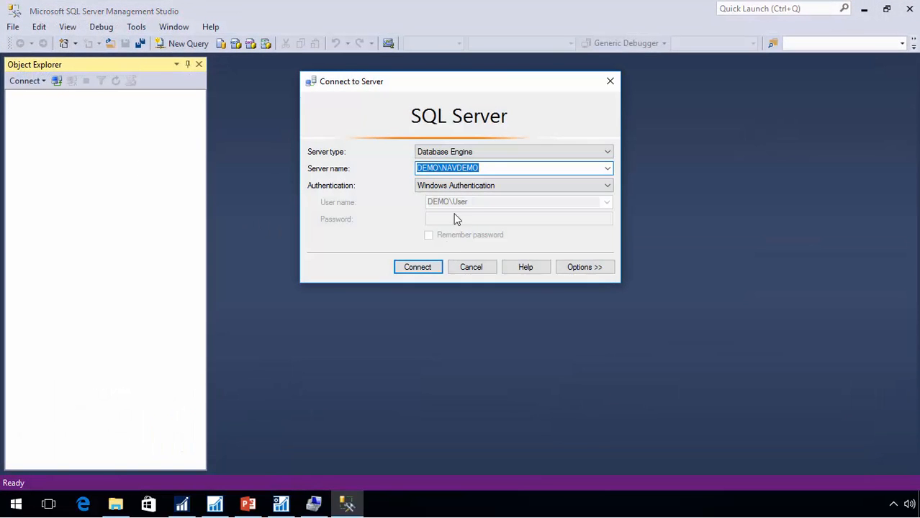
click(420, 270)
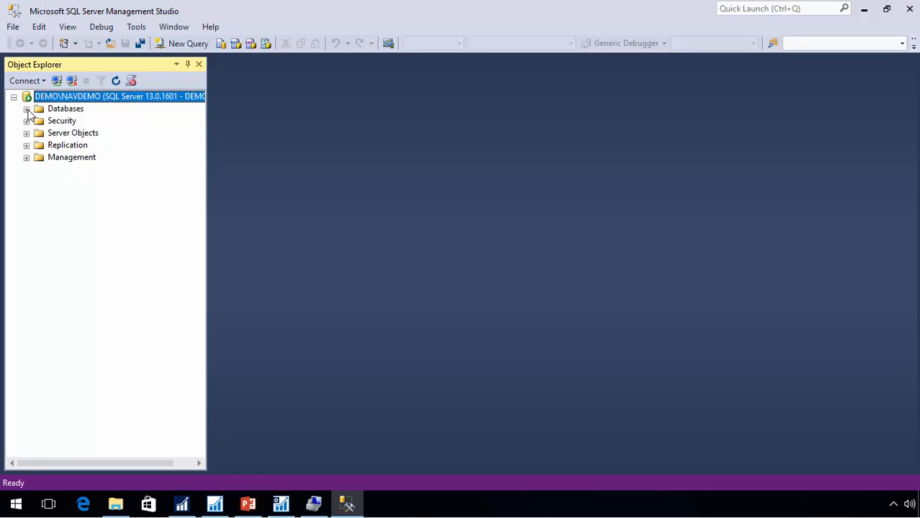
Start a new database user of type Windows user under Security > Users of Demo Database NAV (10-0)
click(26, 108)
click(40, 158)
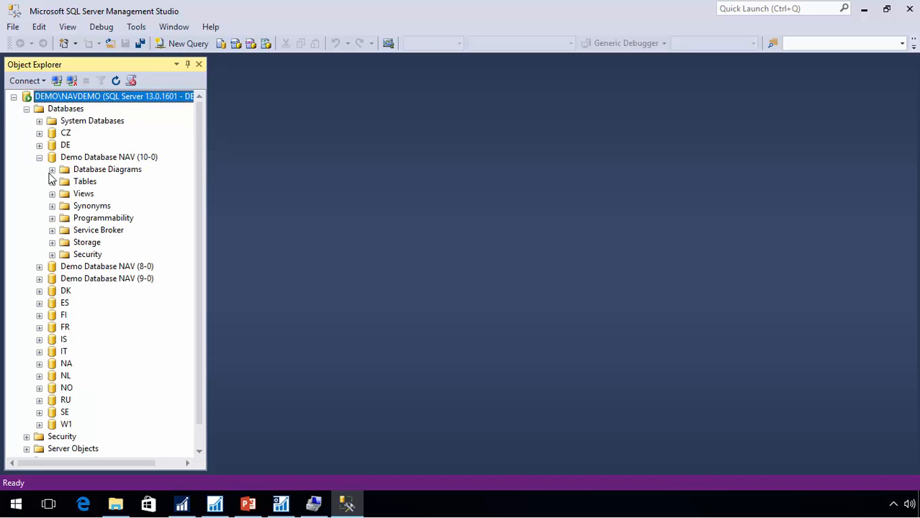
click(52, 255)
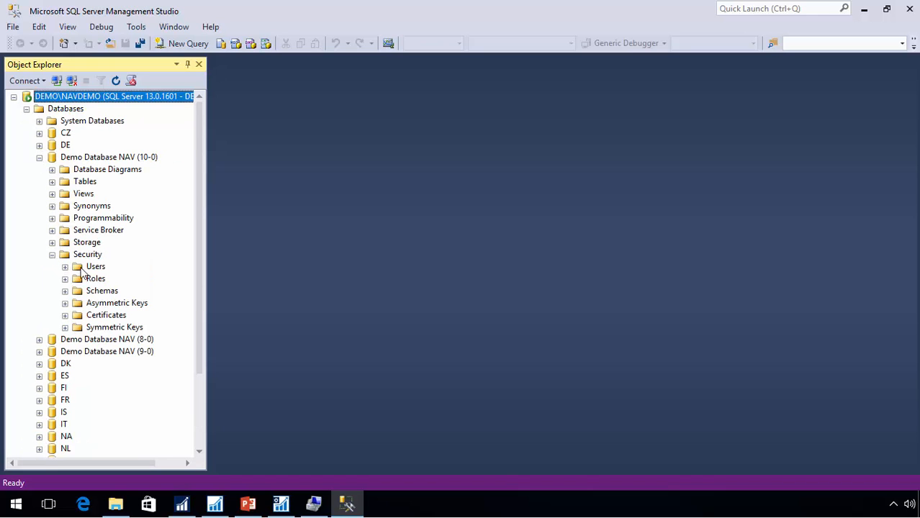
click(77, 269)
click(65, 267)
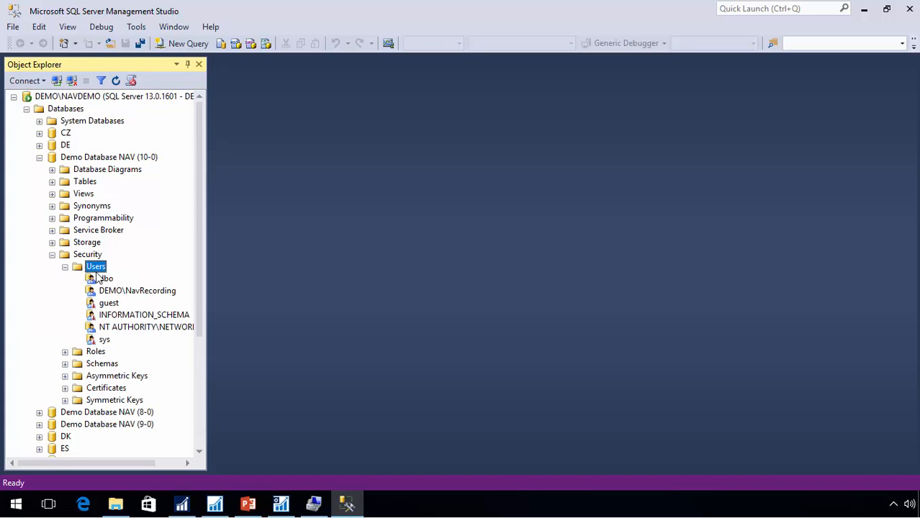
right_click(97, 267)
click(141, 274)
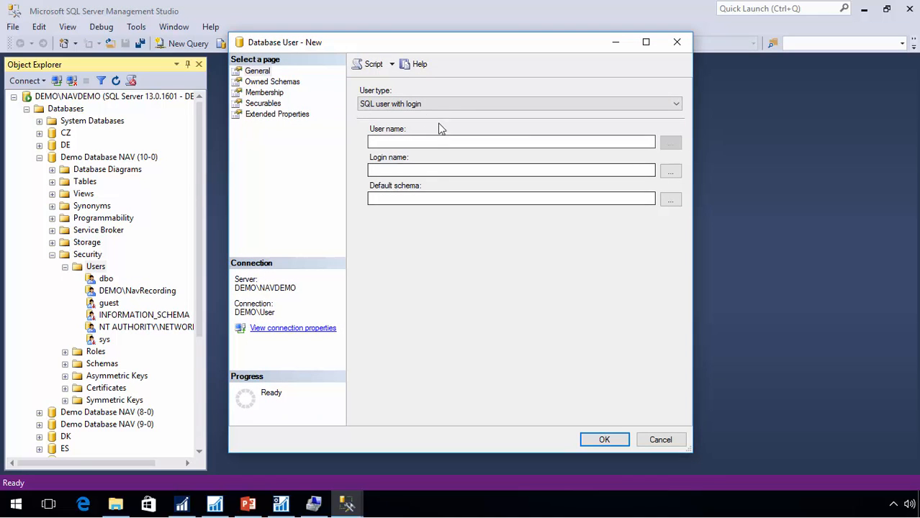
click(446, 104)
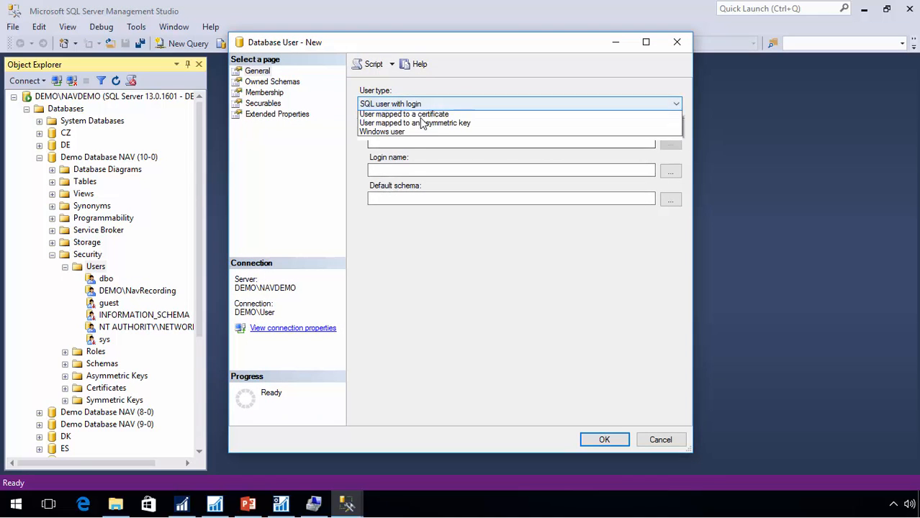
click(409, 150)
Pick the DEMO\NAVPublish Windows account as user name and copy it into the login name
click(670, 145)
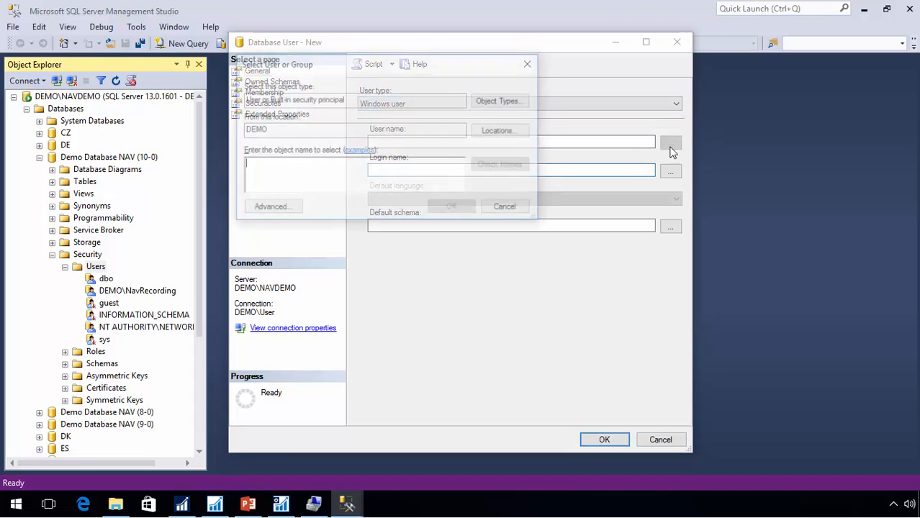
text(navpubli)
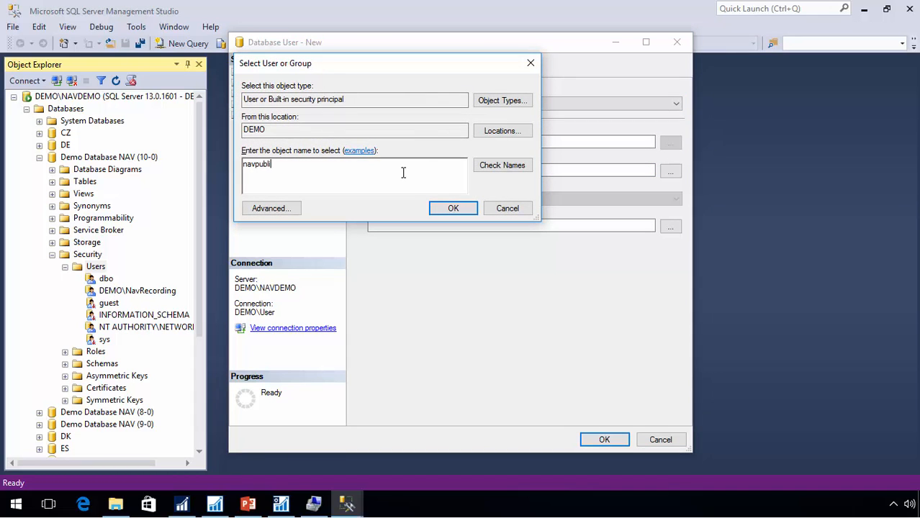
key(Return)
drag(458, 142, 281, 129)
key(ctrl+c)
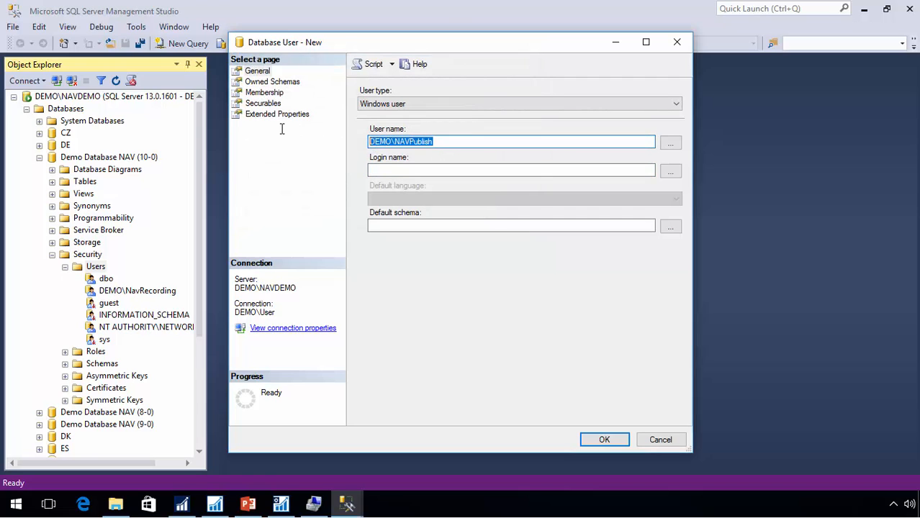
click(386, 173)
key(ctrl+v)
Give the new database user db_owner role membership and save it
click(260, 94)
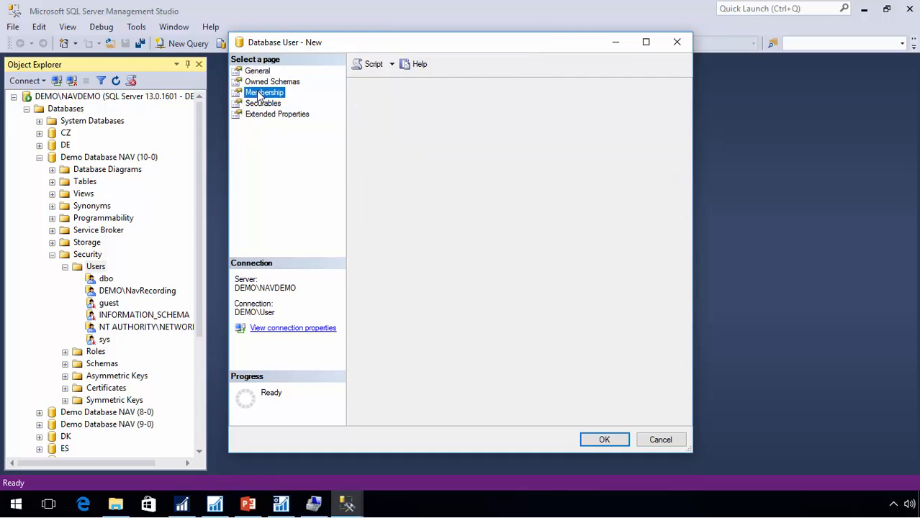
click(368, 206)
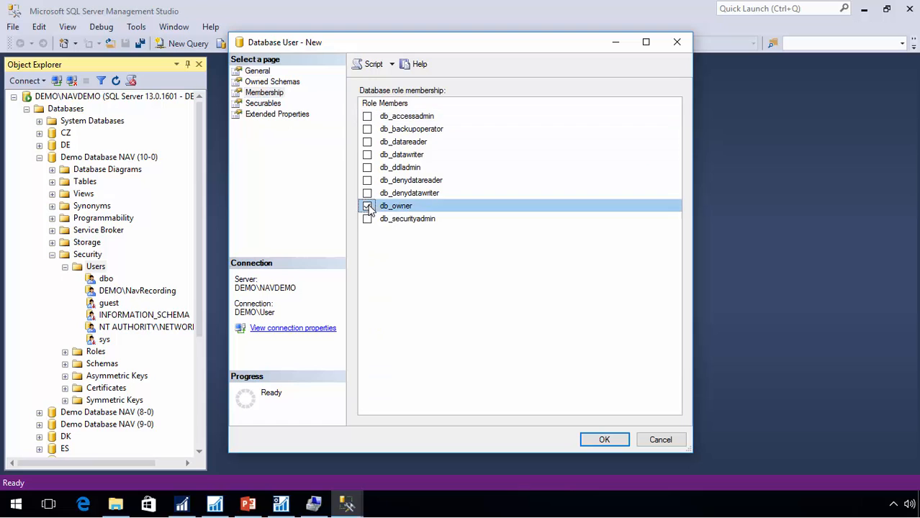
click(602, 440)
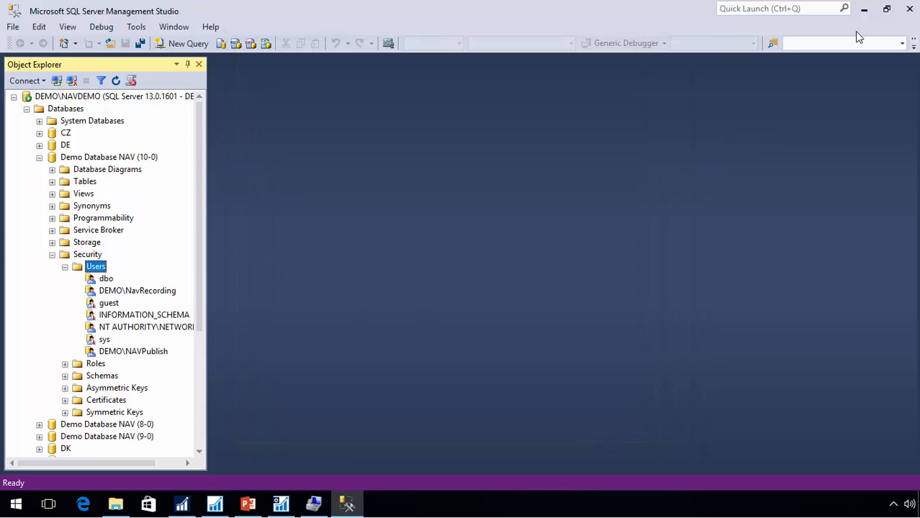
Add a new NAV server instance named NAVPublish with management, client, SOAP and OData ports 7065 to 7068
click(864, 11)
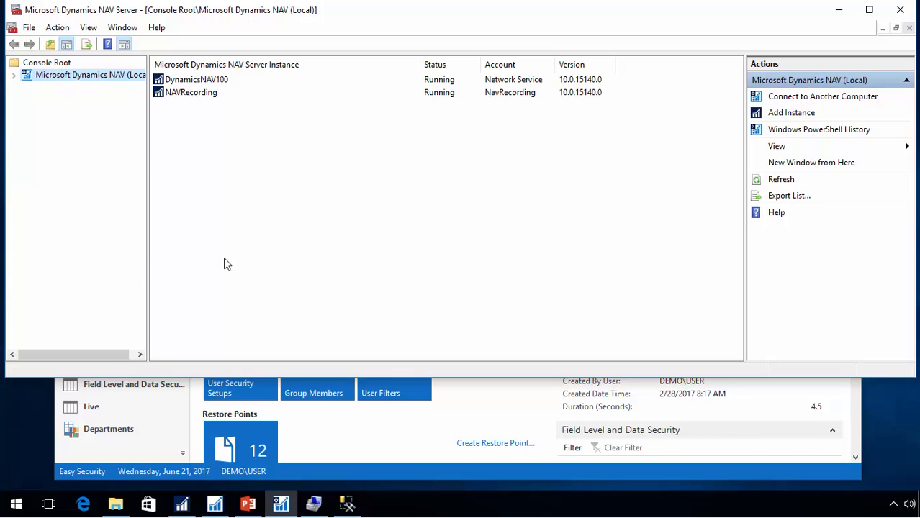
right_click(49, 78)
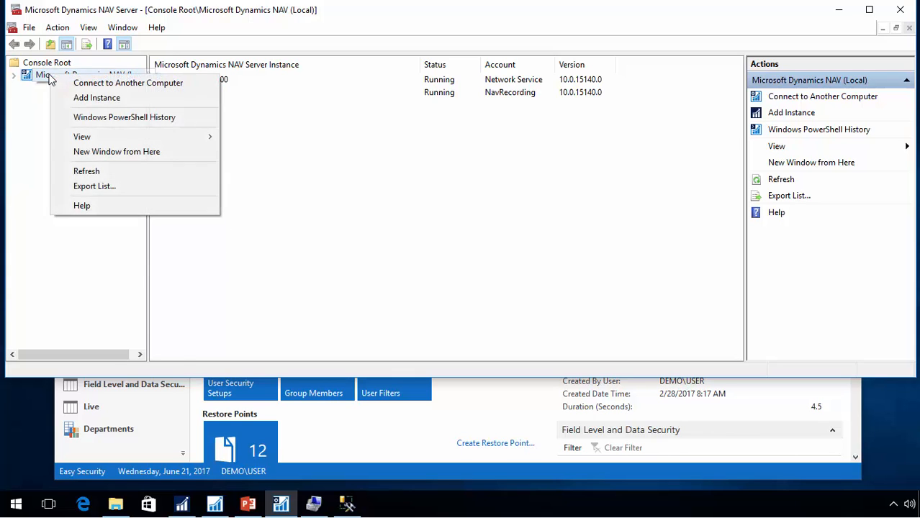
click(109, 99)
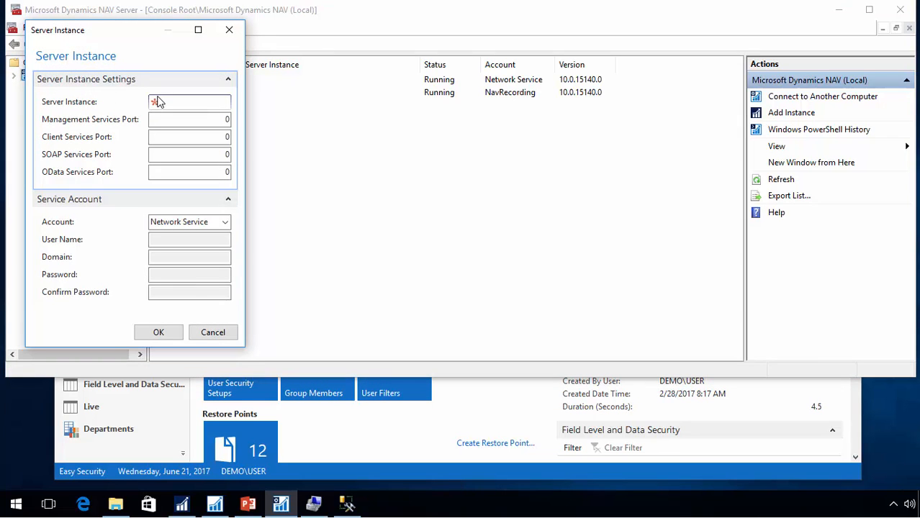
text(NAVPublish)
key(Tab)
key(Tab)
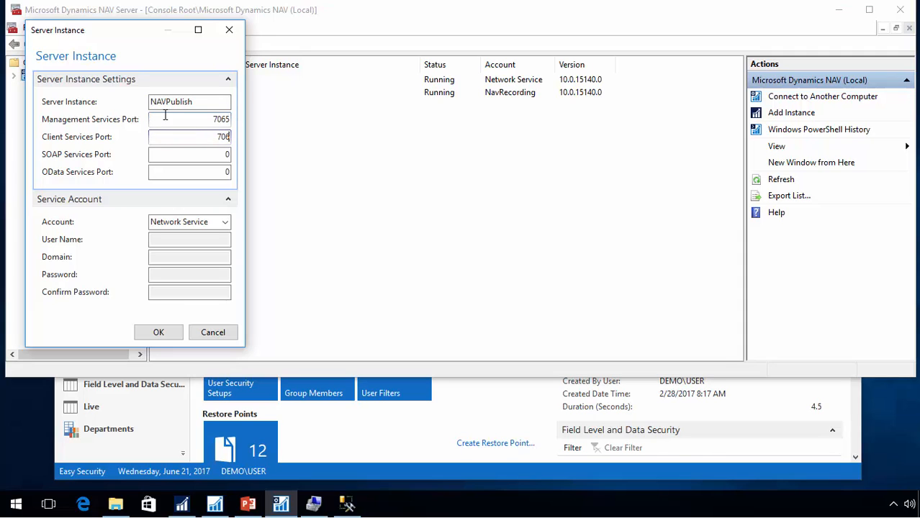
key(Tab)
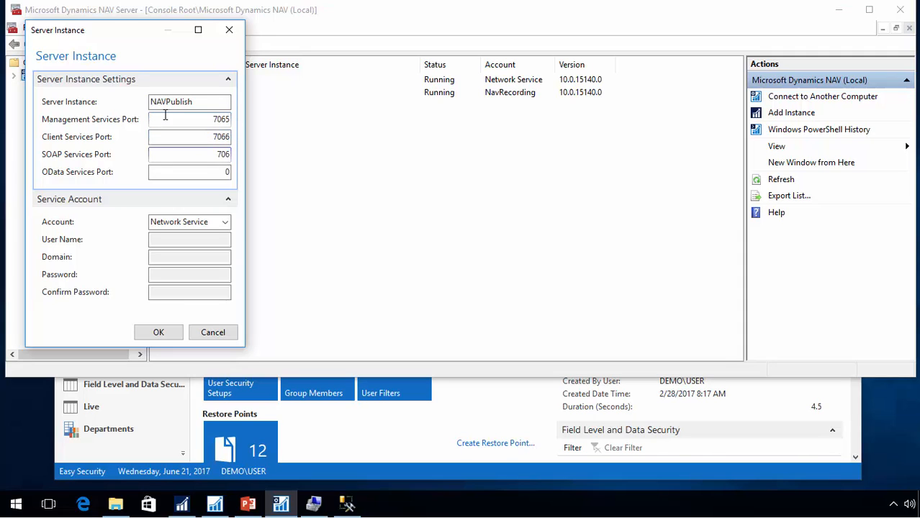
key(Tab)
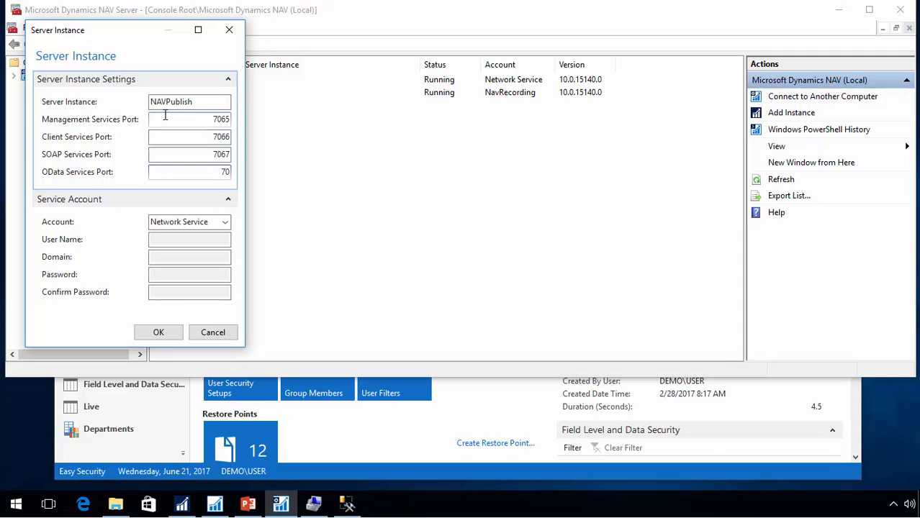
key(Tab)
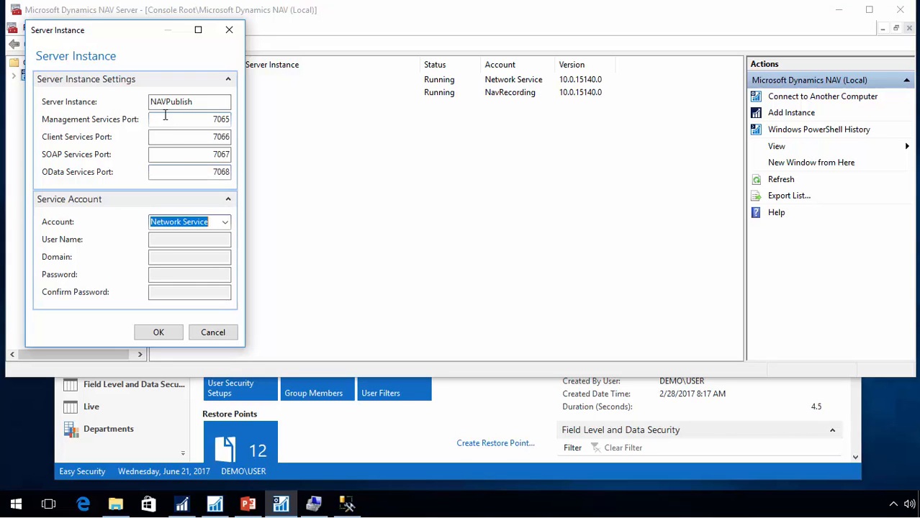
Set the instance's service account to User Account navpublish in domain demo, enter and confirm its password, and create the instance
click(225, 223)
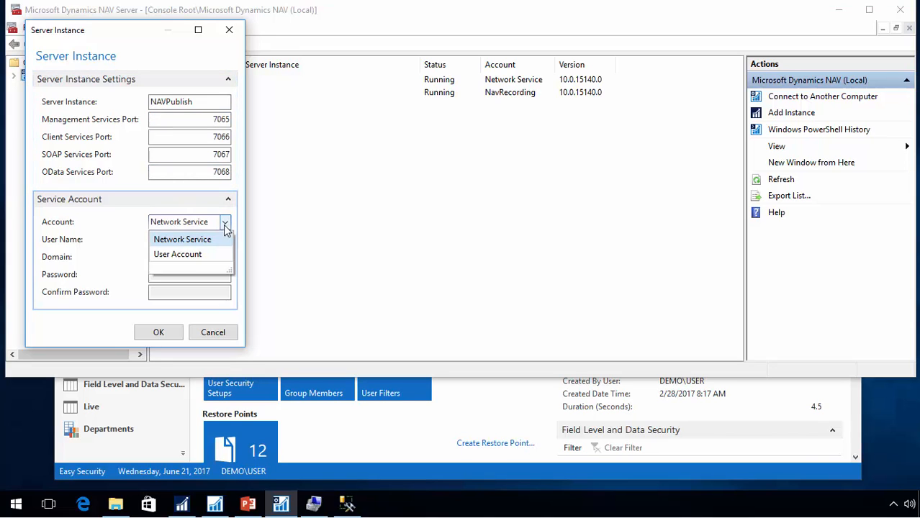
click(180, 255)
click(177, 239)
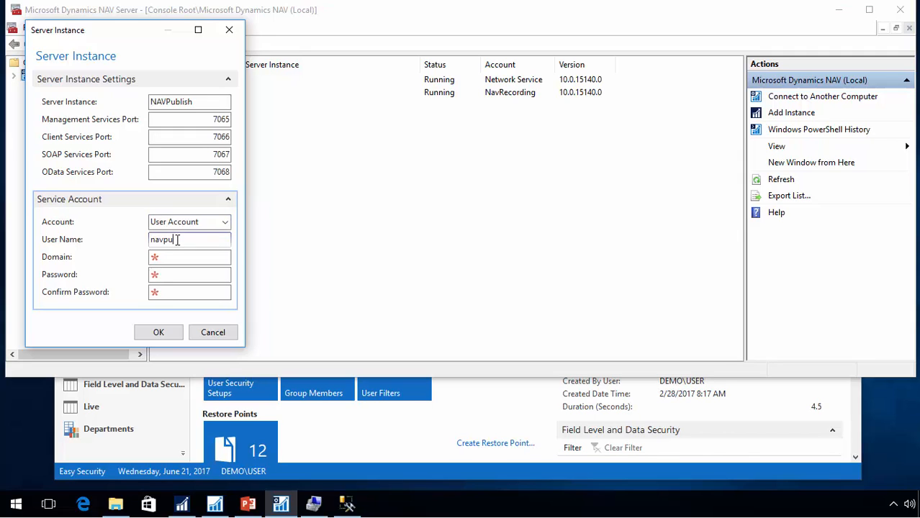
text(navpublish)
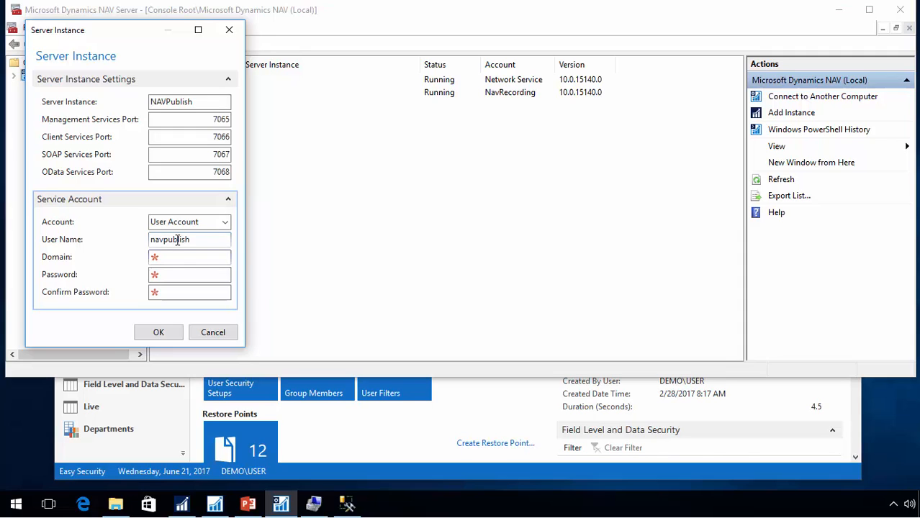
text(demo)
key(Tab)
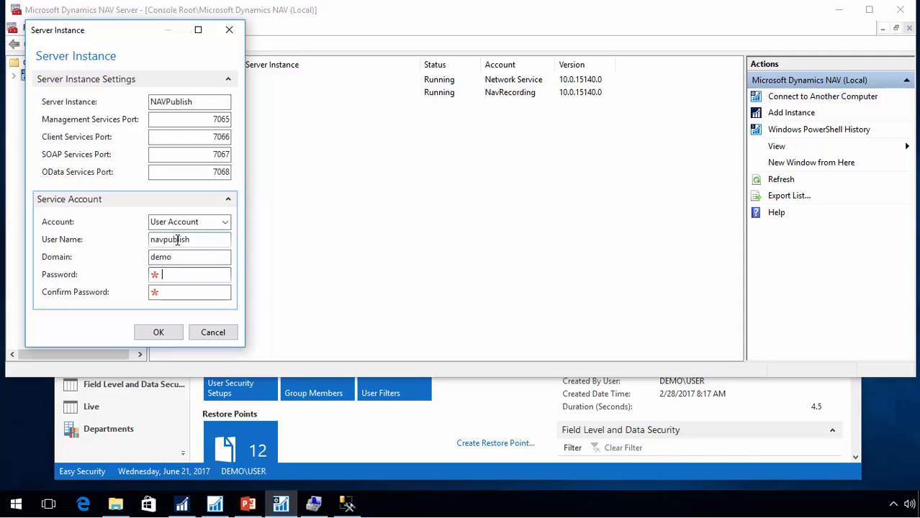
text(●●●●●●●●●●)
key(Tab)
text(●)
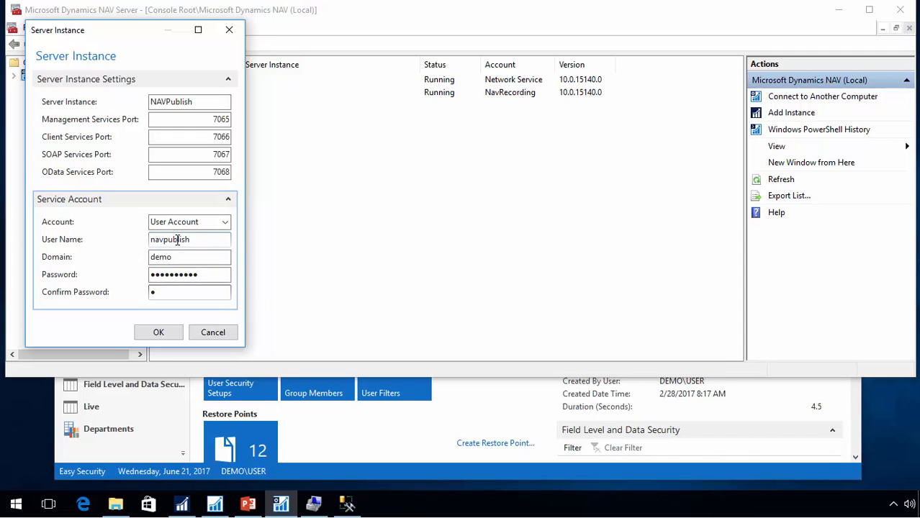
text(●●●●●●●●●)
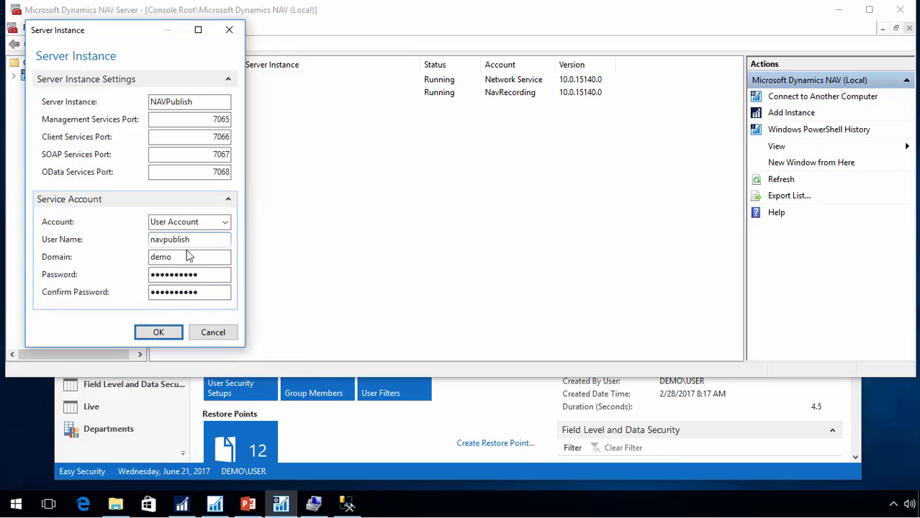
click(164, 333)
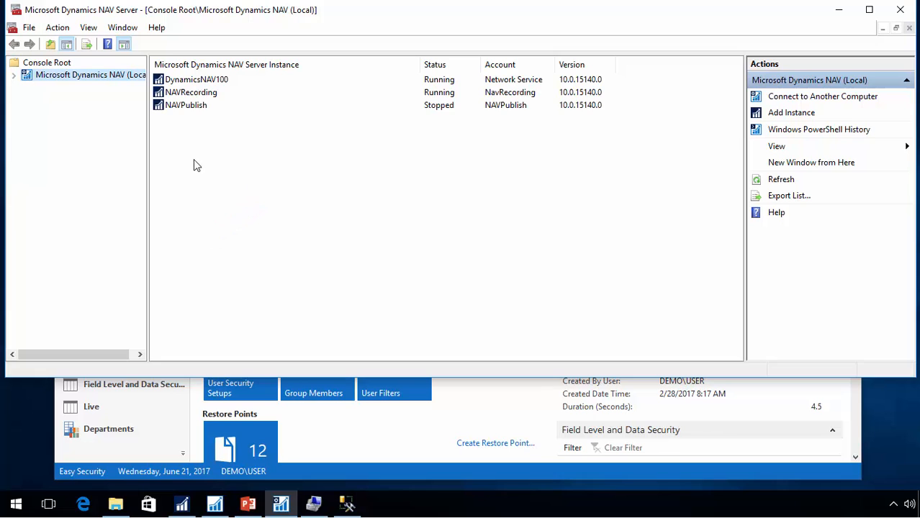
Edit the NAVPublish configuration and set Services Default Company to Easy Security, copied from the Easy Security client's company selection
click(14, 79)
click(69, 113)
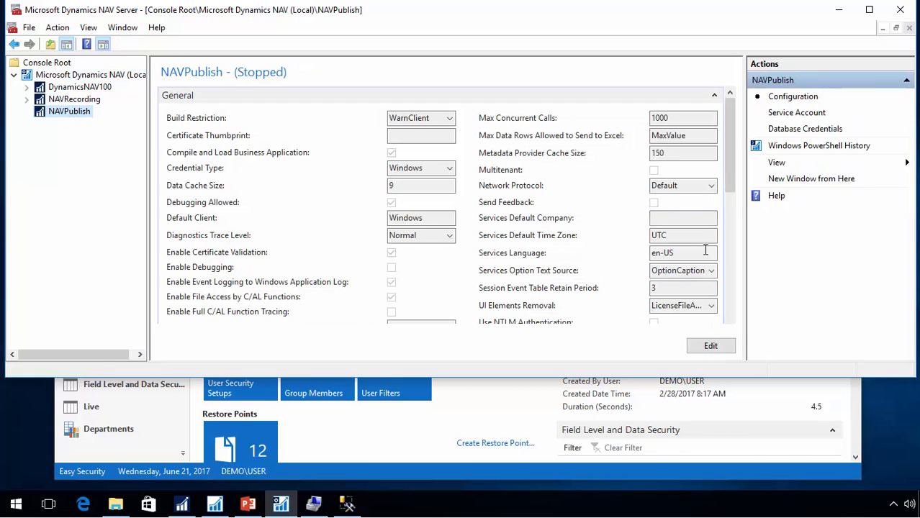
drag(729, 182, 731, 317)
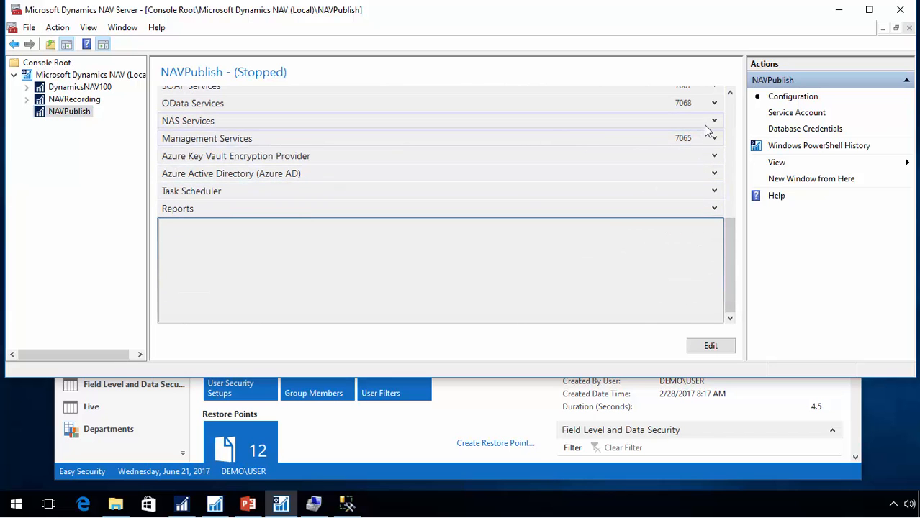
drag(727, 232, 751, 104)
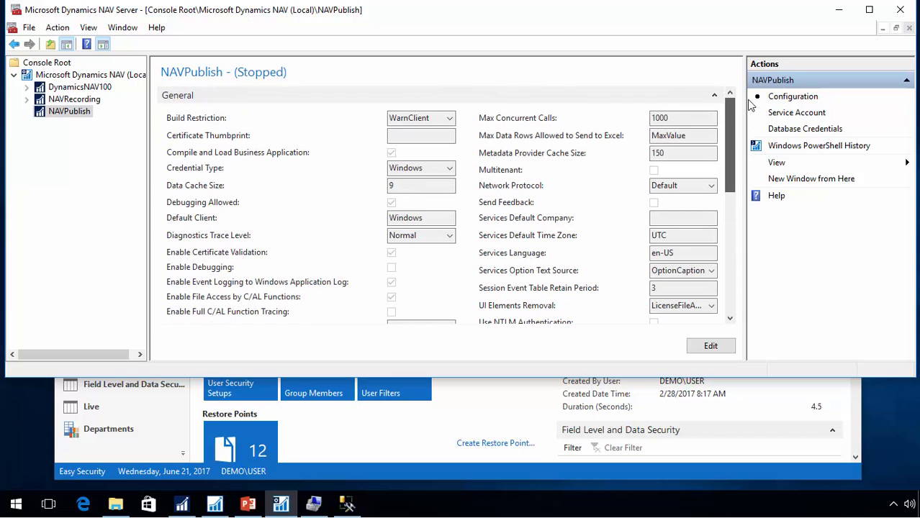
click(711, 347)
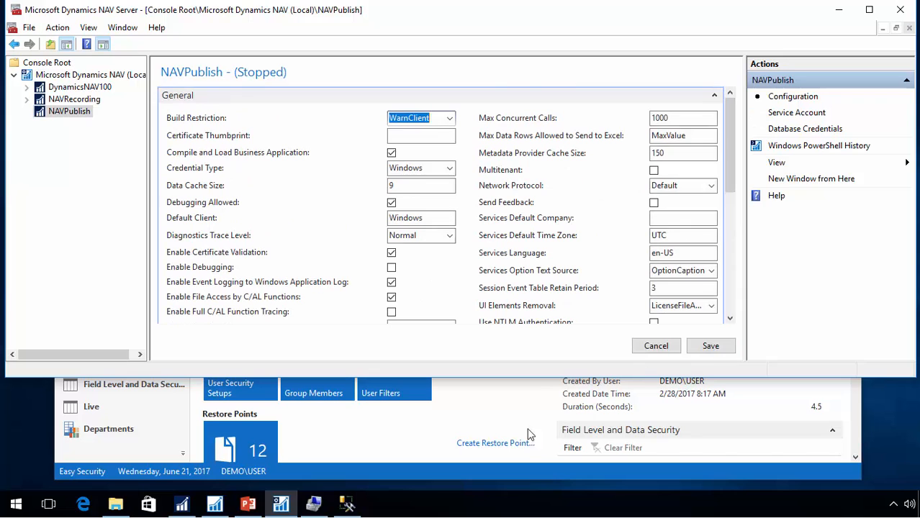
click(395, 444)
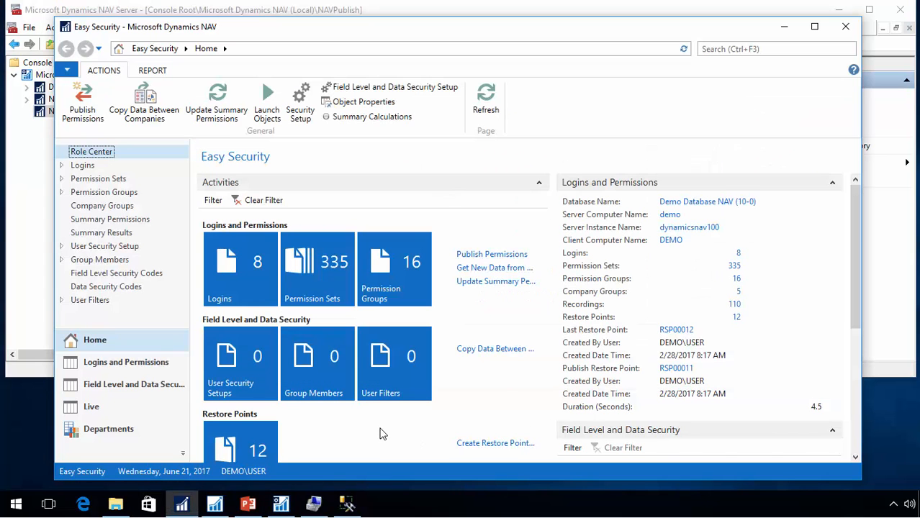
key(ctrl+o)
key(ctrl+c)
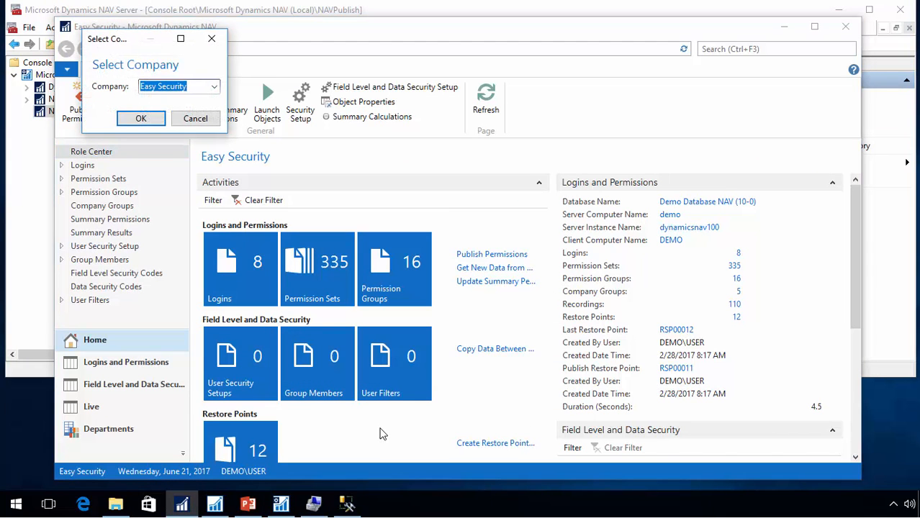
key(Return)
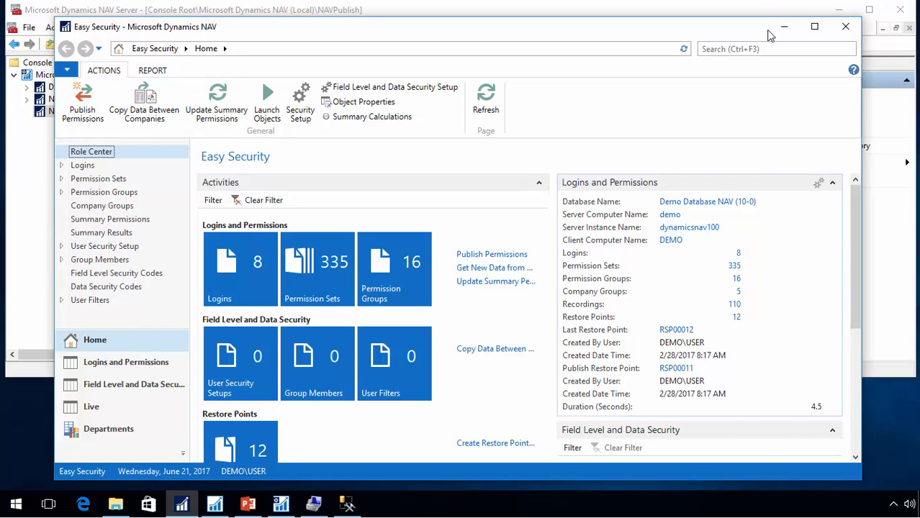
click(781, 28)
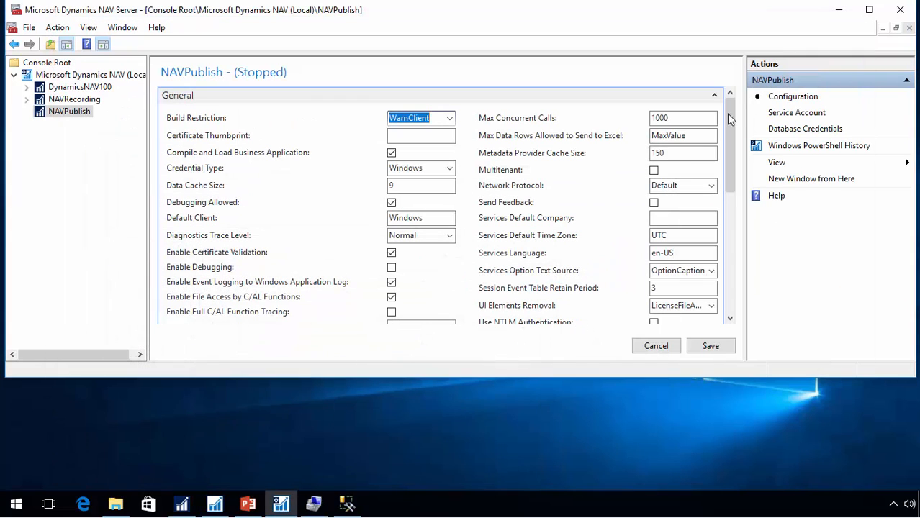
click(675, 221)
key(ctrl+v)
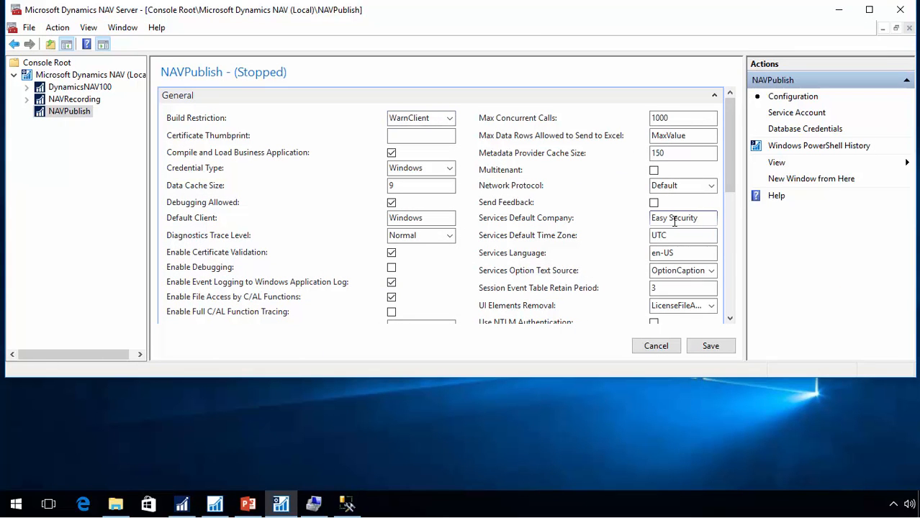
key(Tab)
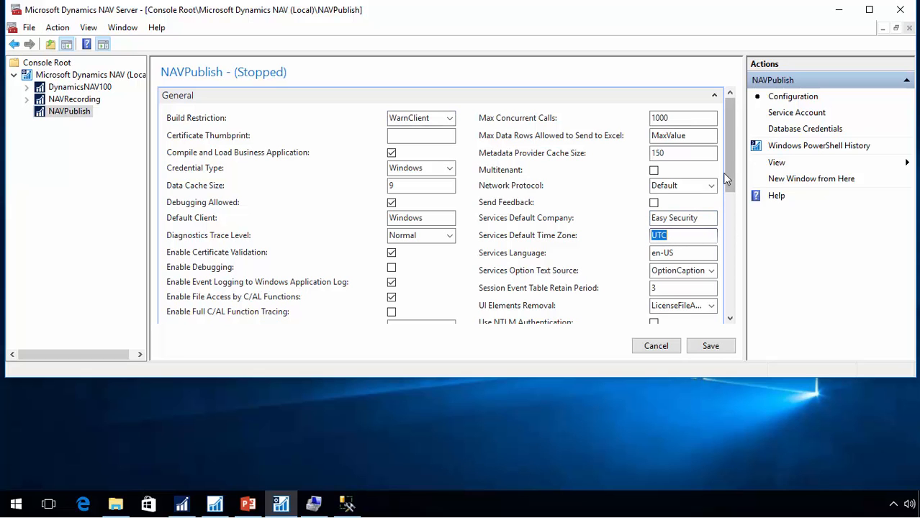
Set the NAS Services Startup Codeunit to 14123511, the ES NAS Start Codeunit, and save the NAVPublish configuration
drag(727, 170, 719, 277)
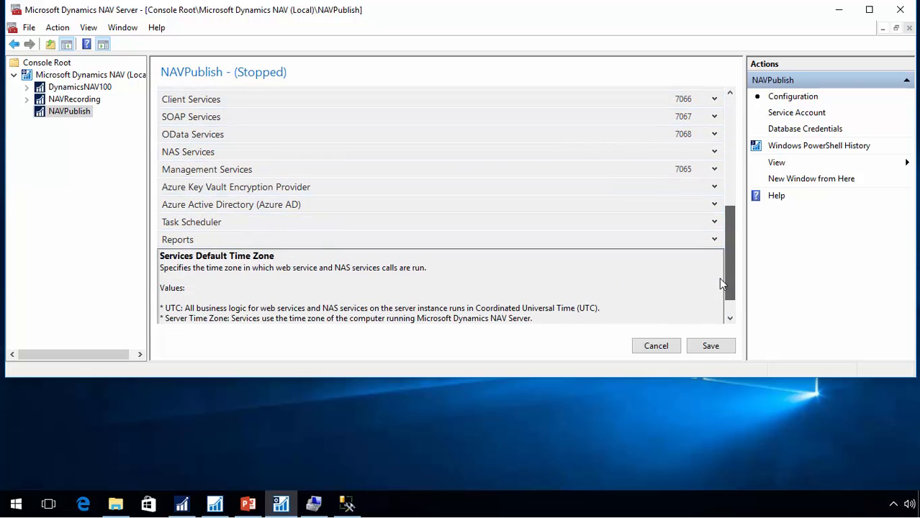
click(715, 153)
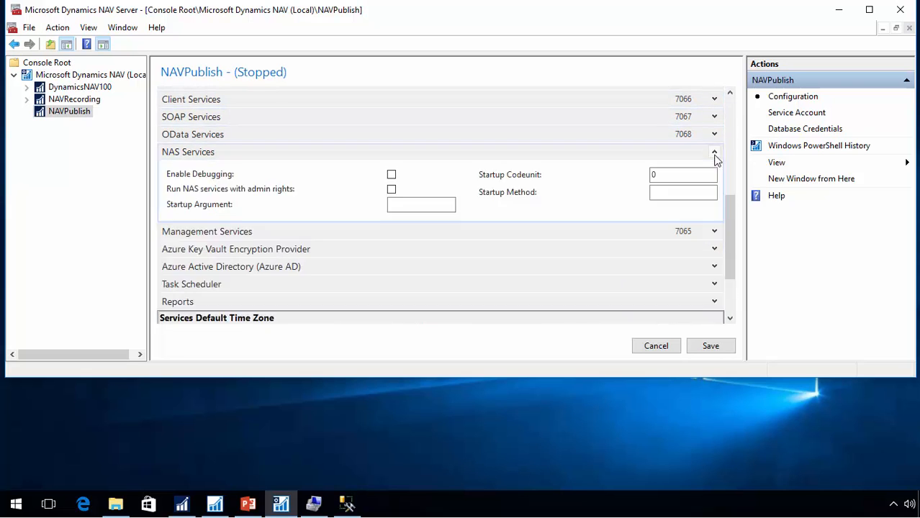
click(680, 176)
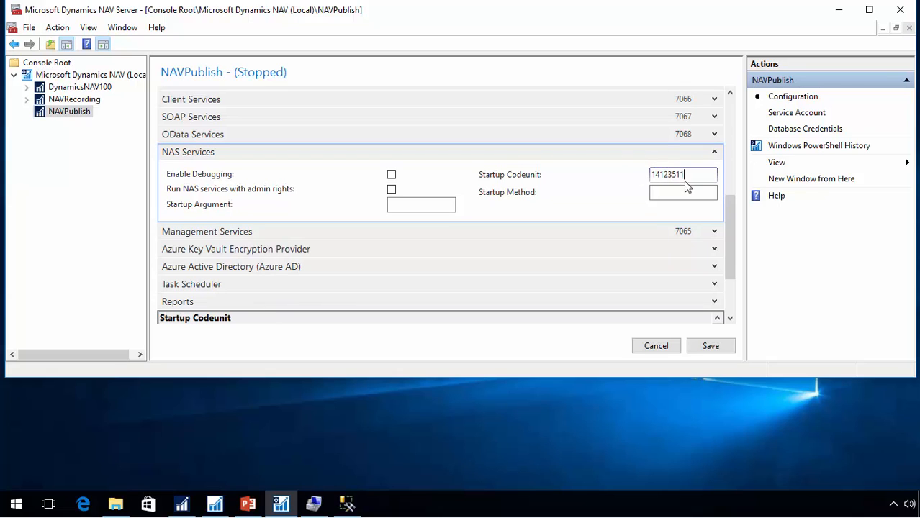
click(214, 506)
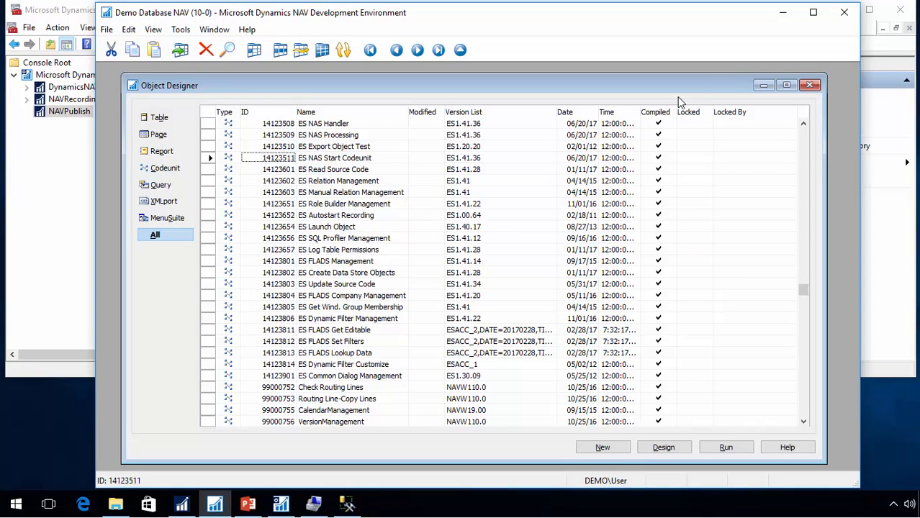
click(786, 13)
key(Tab)
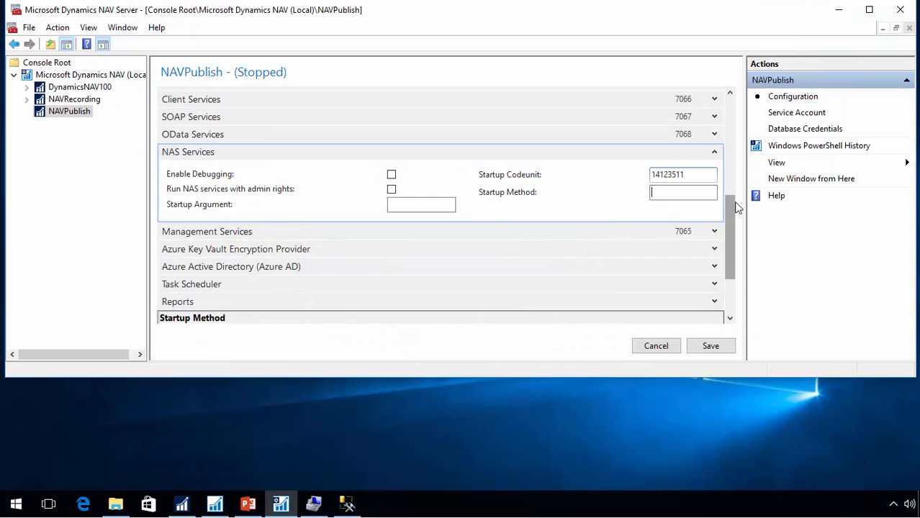
click(710, 348)
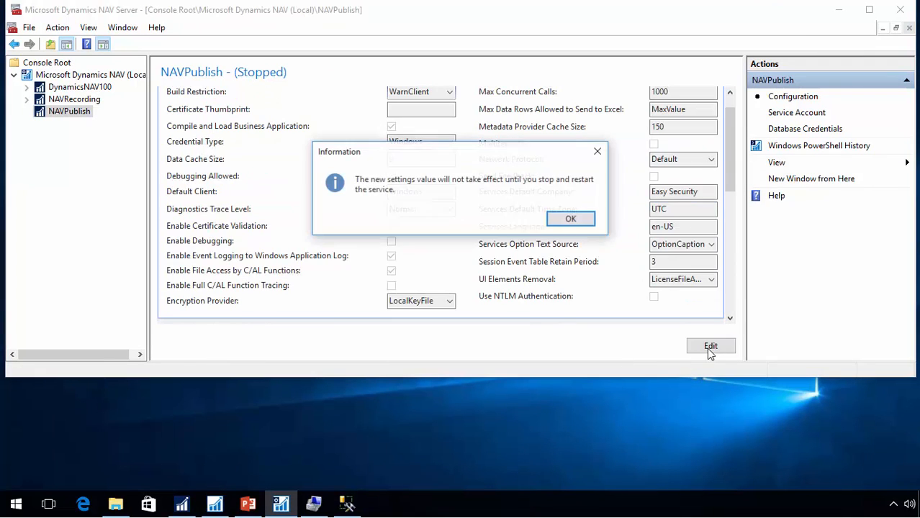
click(576, 219)
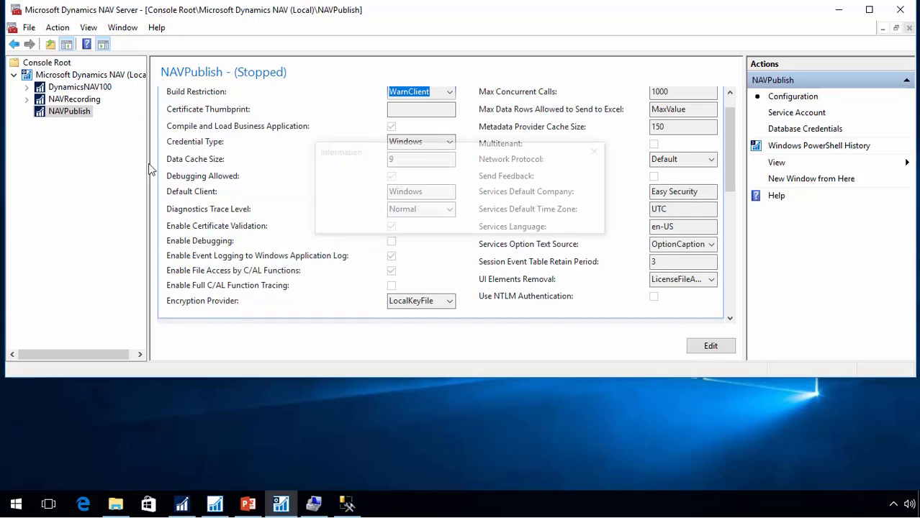
Start the NAVPublish server instance
click(60, 76)
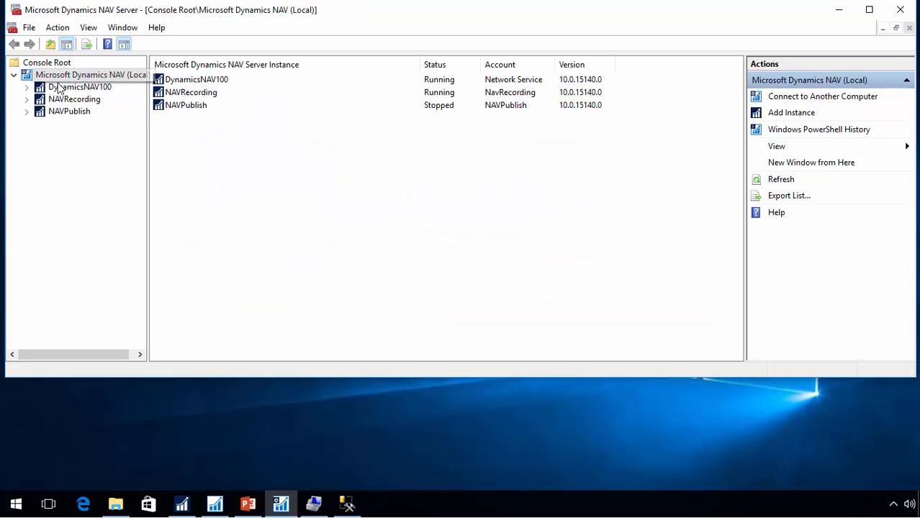
click(188, 108)
right_click(187, 106)
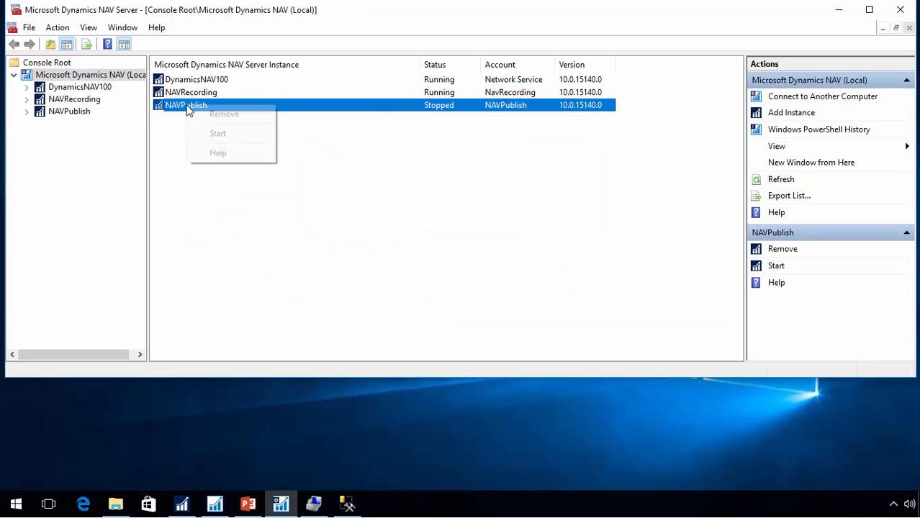
click(218, 134)
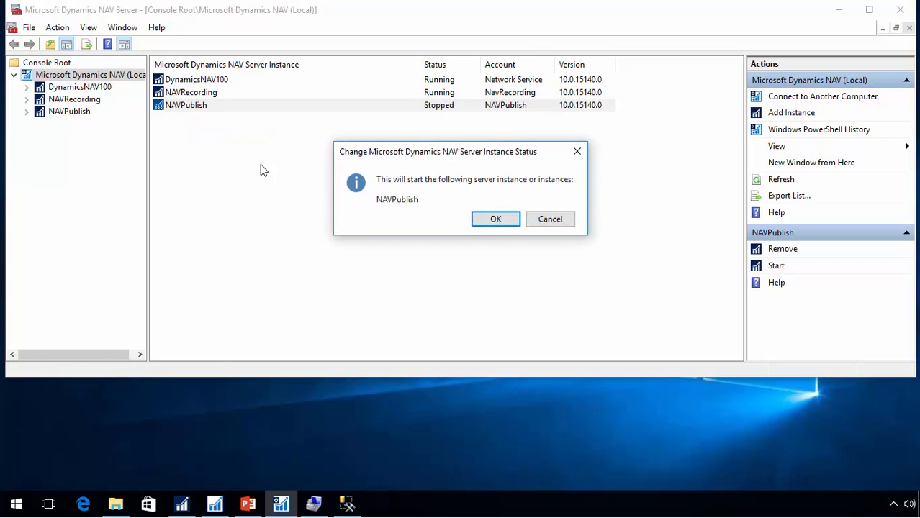
click(483, 225)
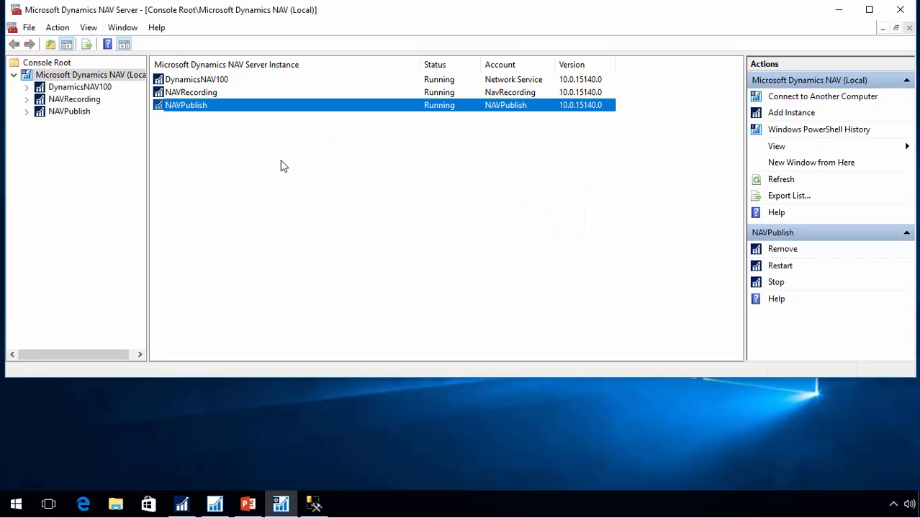
Open Event Viewer and examine the NAVPublish server events in the Windows Application log
key(super)
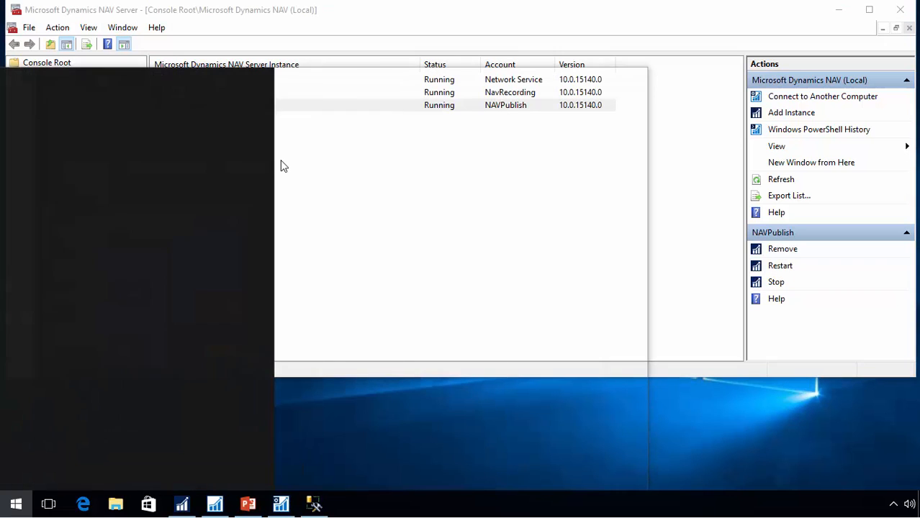
text(event vie)
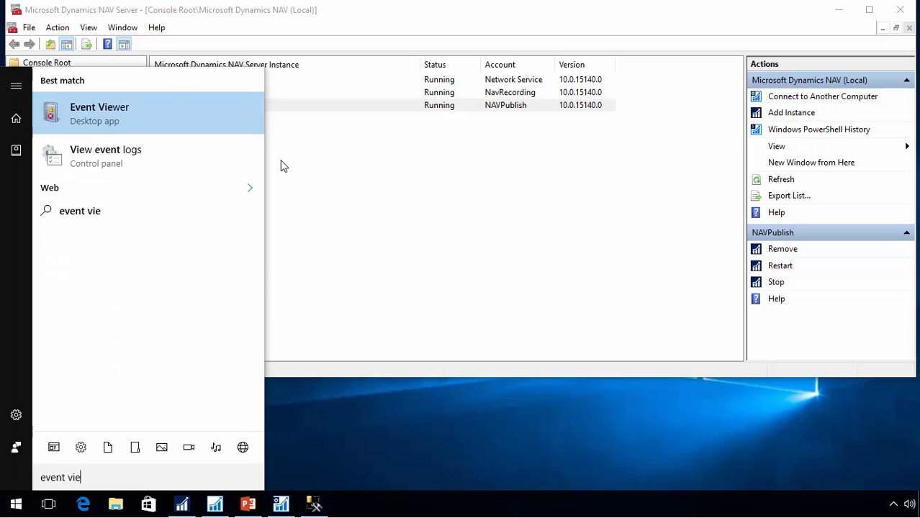
key(Return)
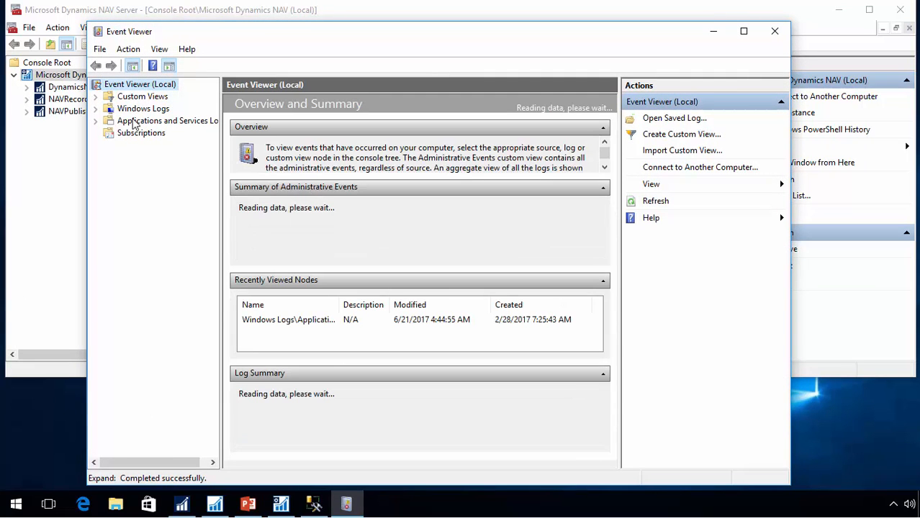
click(95, 109)
click(146, 122)
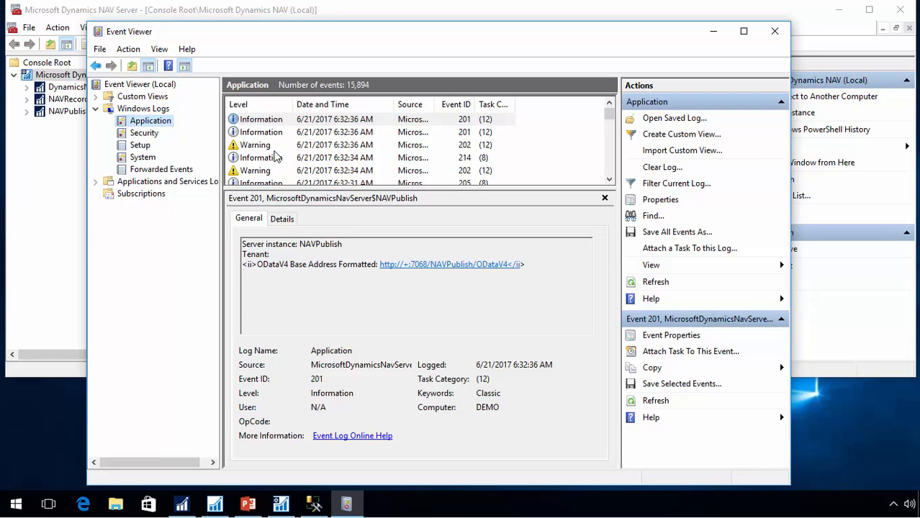
click(274, 157)
scroll(274, 162, down, 2)
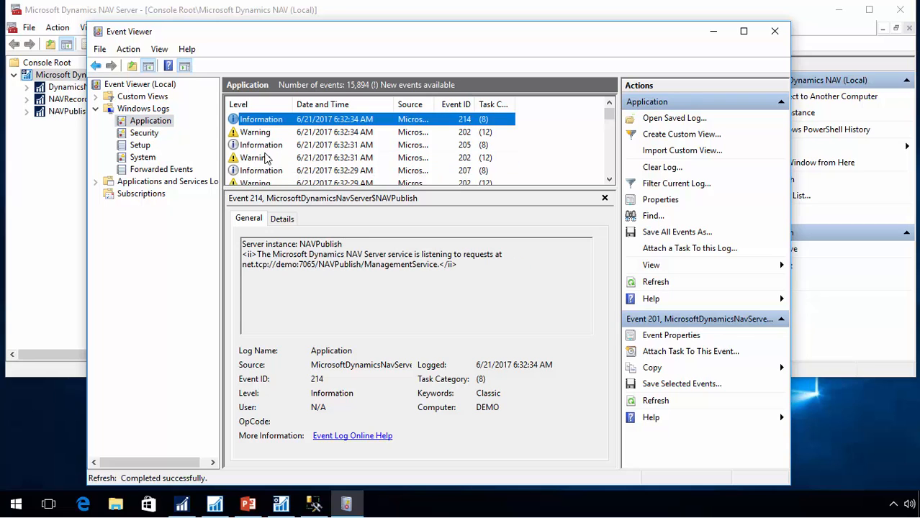
scroll(274, 167, up, 2)
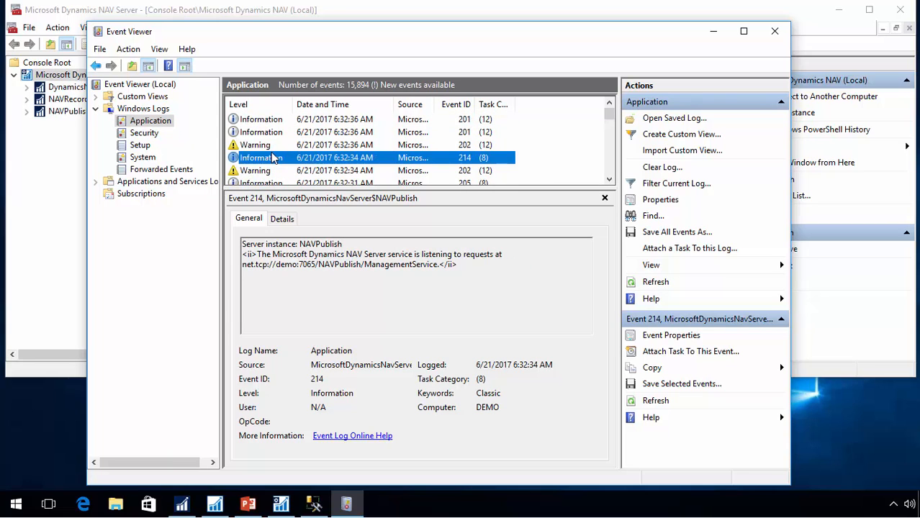
click(272, 145)
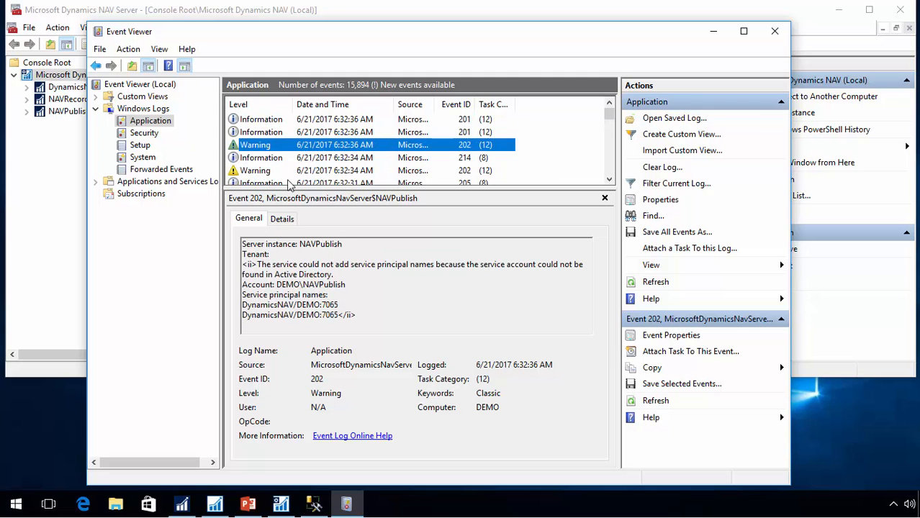
click(713, 31)
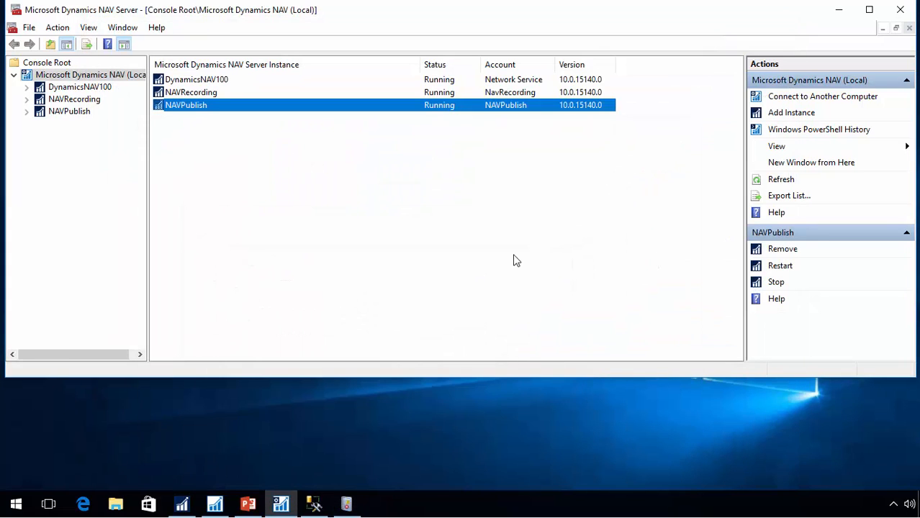
In the Easy Security client, create a new user from the Logins users list with Windows User Name navpublish
click(182, 504)
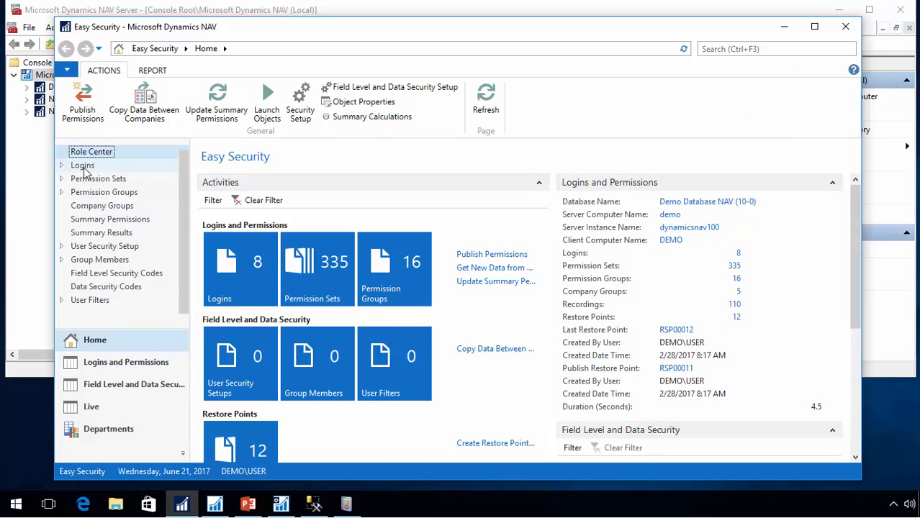
click(120, 168)
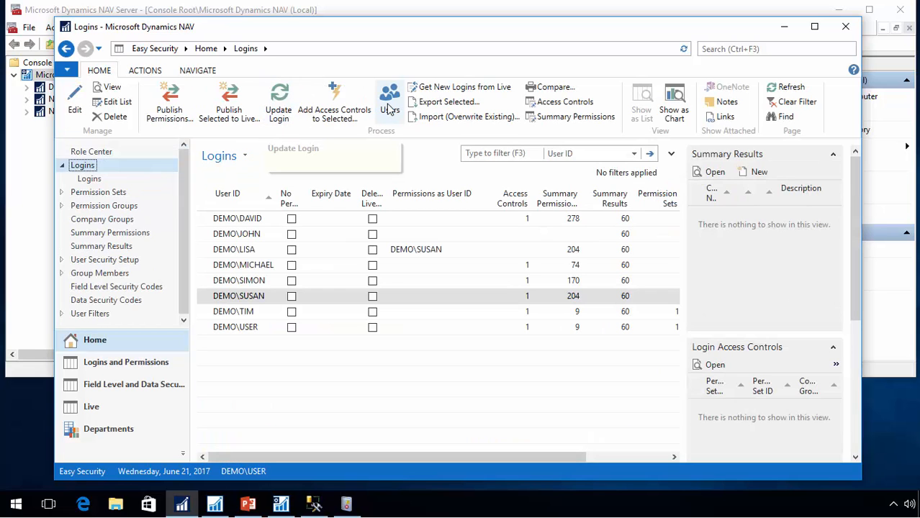
click(389, 108)
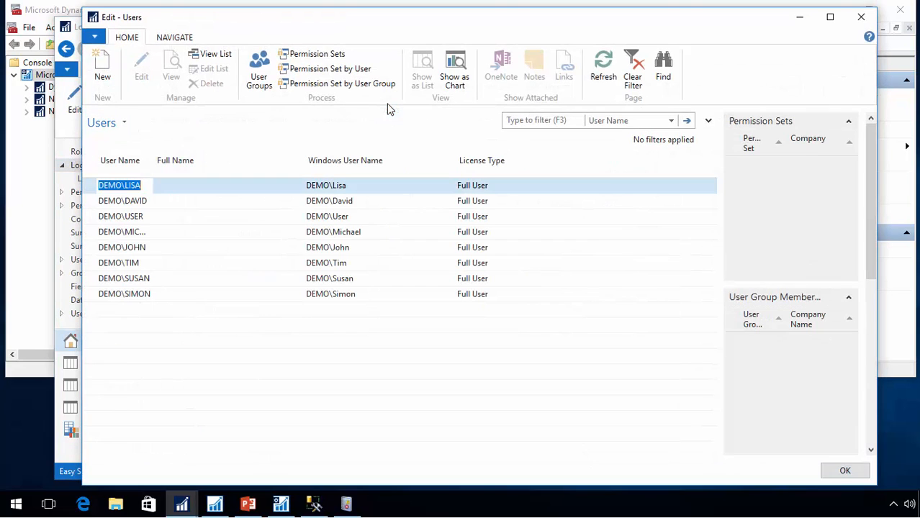
click(106, 72)
click(275, 263)
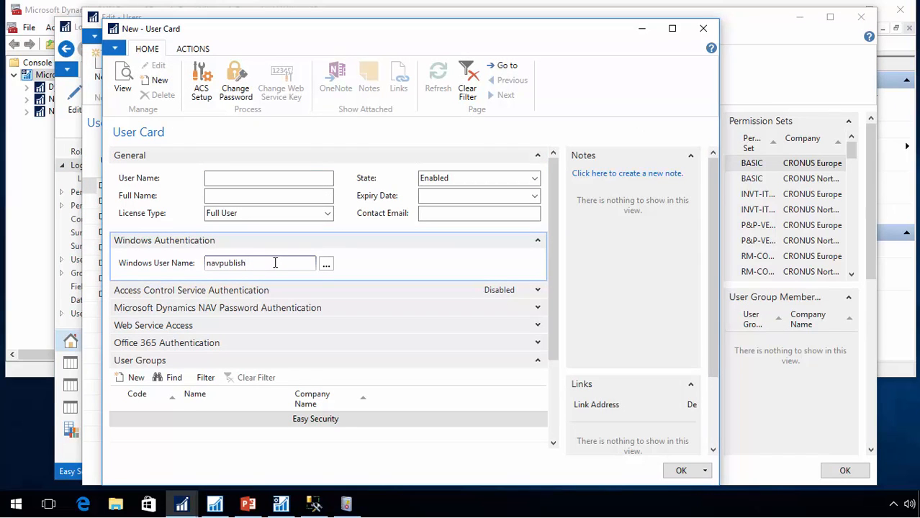
text(navpublish)
key(Tab)
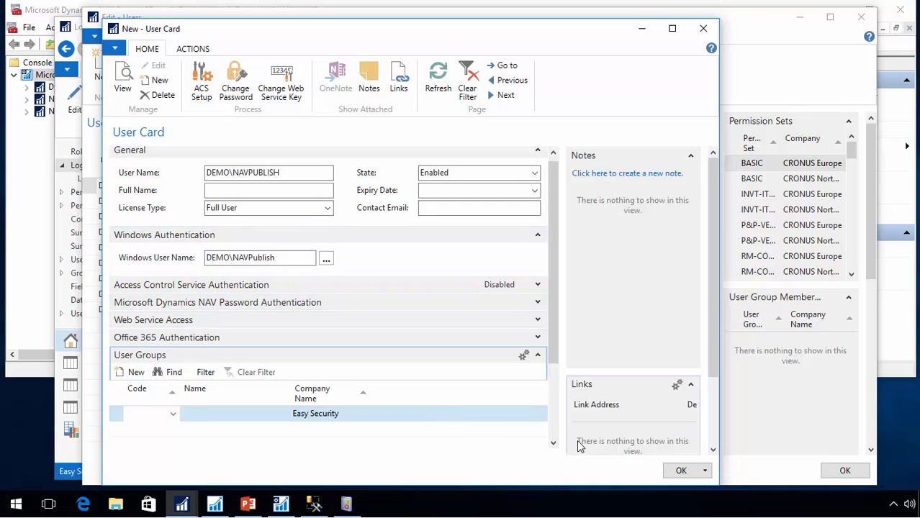
Assign the SUPER permission set to the new user, then close the user card and users list
scroll(560, 432, down, 3)
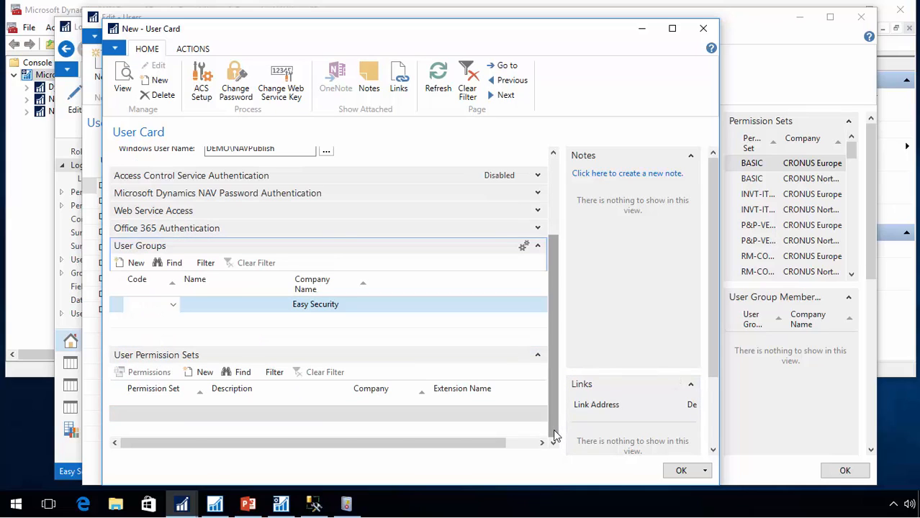
click(152, 415)
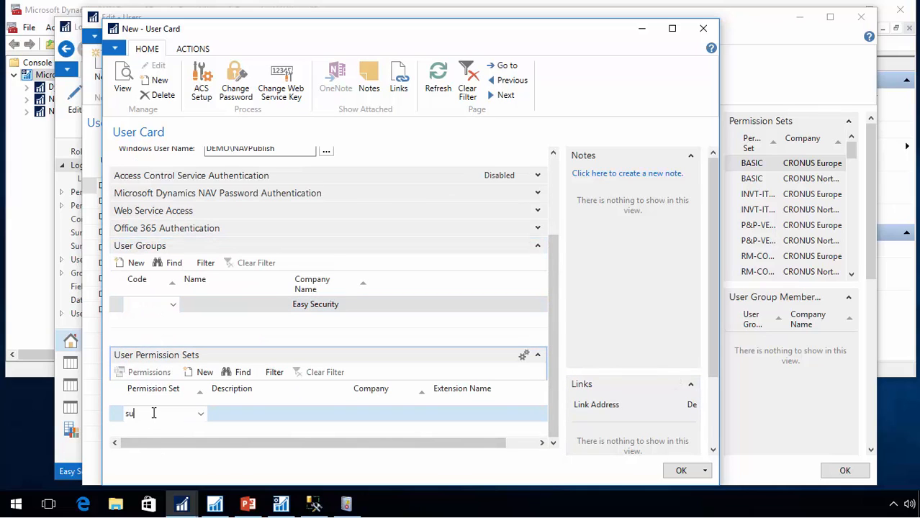
text(super)
key(Tab)
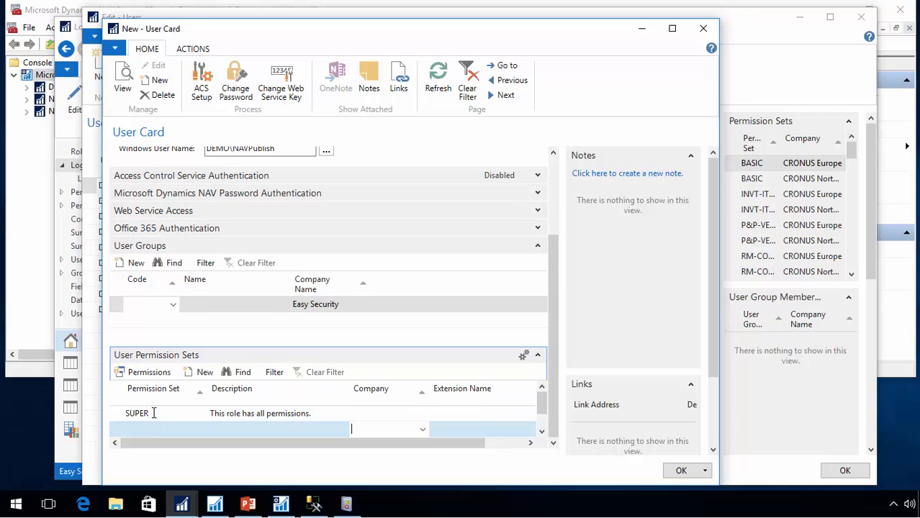
key(shift+Tab)
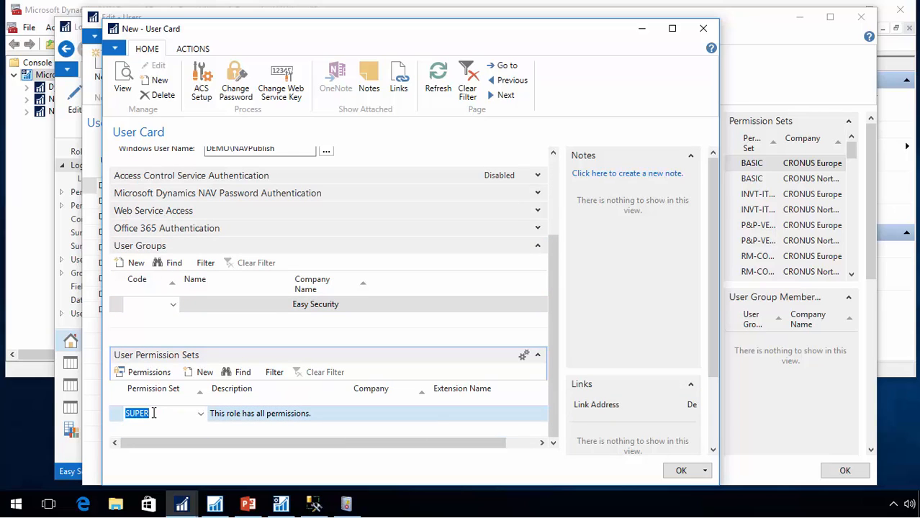
key(Escape)
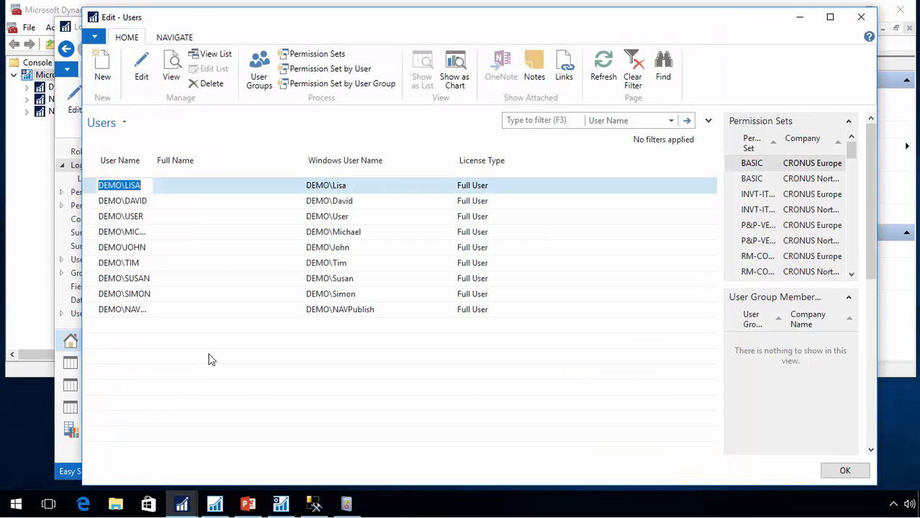
key(Escape)
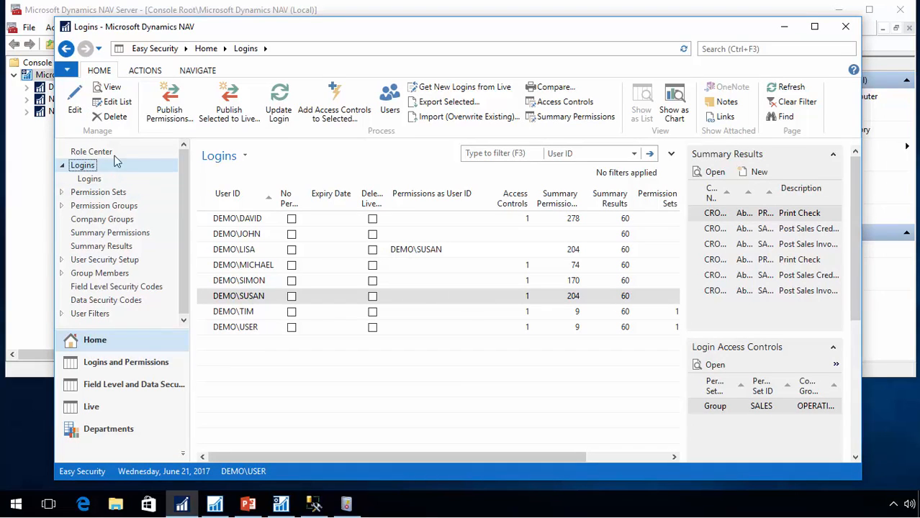
Open NAS Process Entries from Publish Permissions and add entry 1 with type Get New Data
click(167, 115)
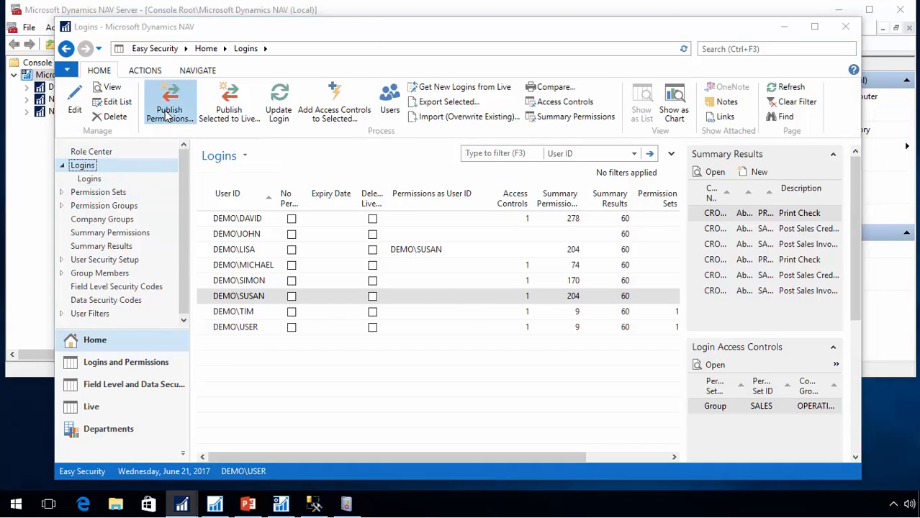
click(179, 61)
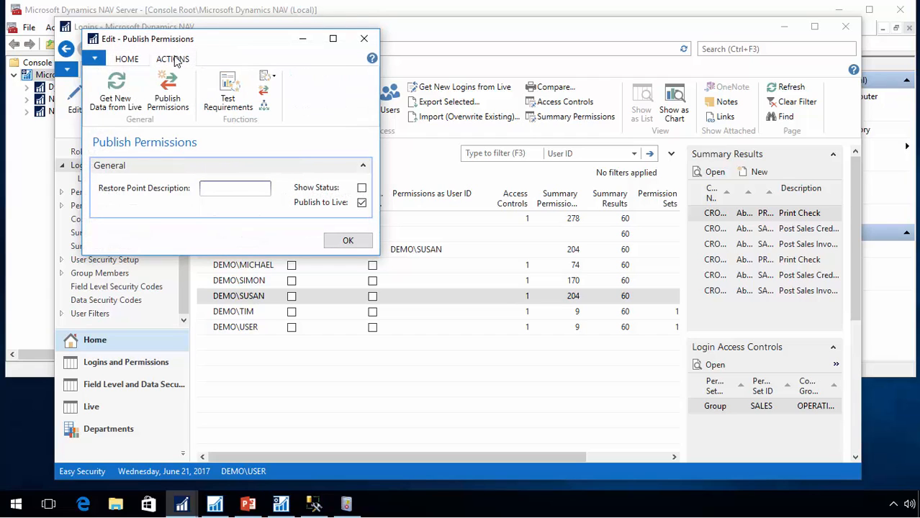
click(265, 107)
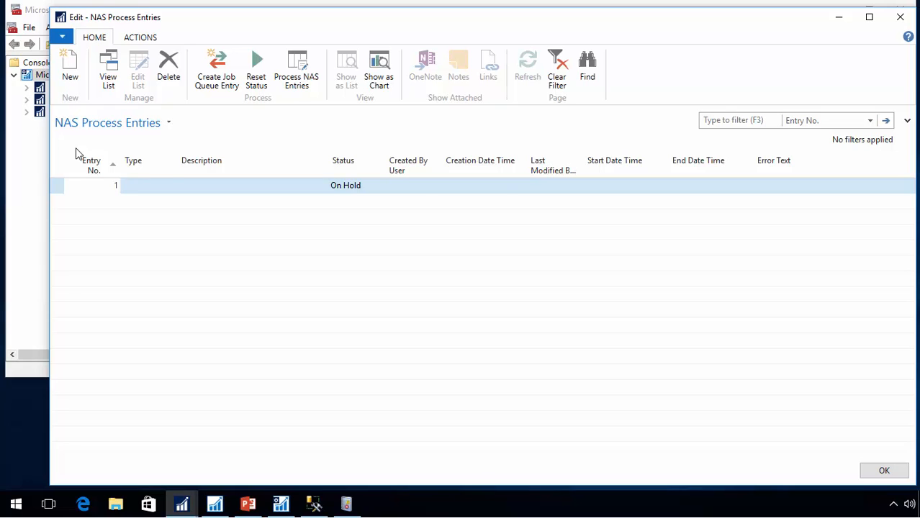
text(1)
key(Tab)
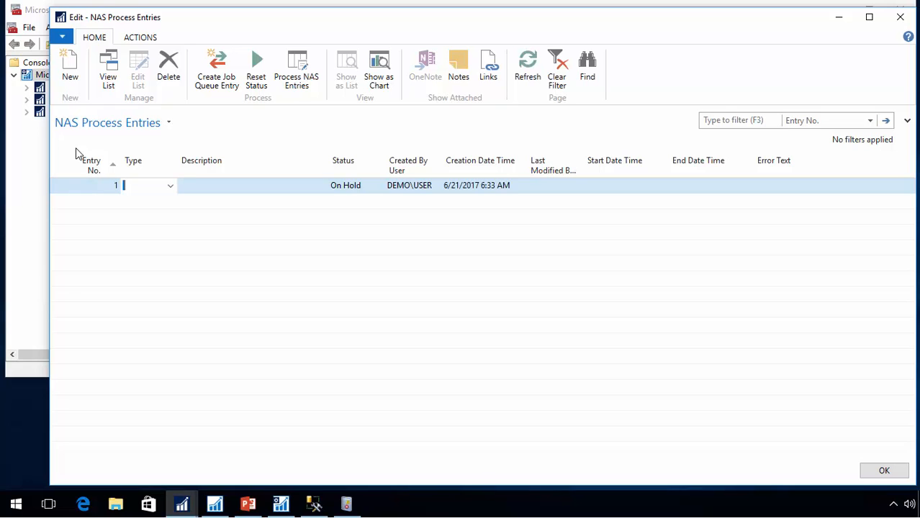
click(170, 187)
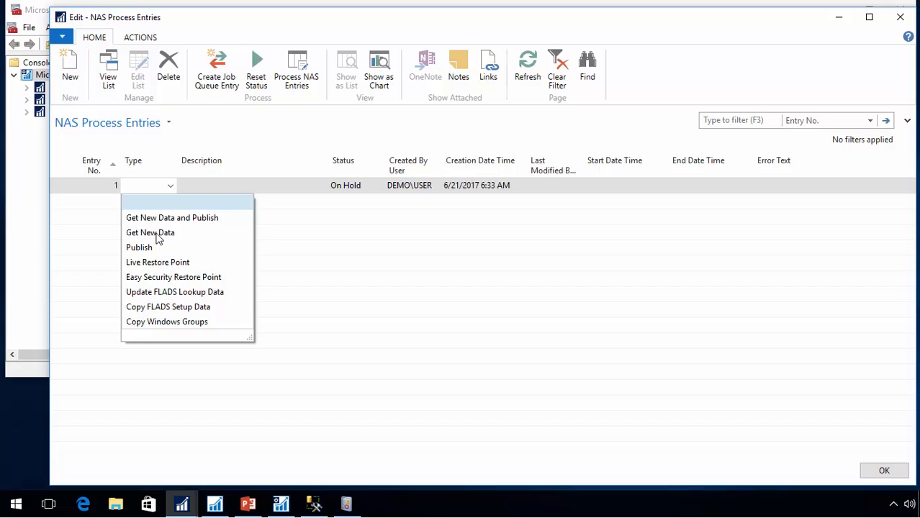
click(157, 233)
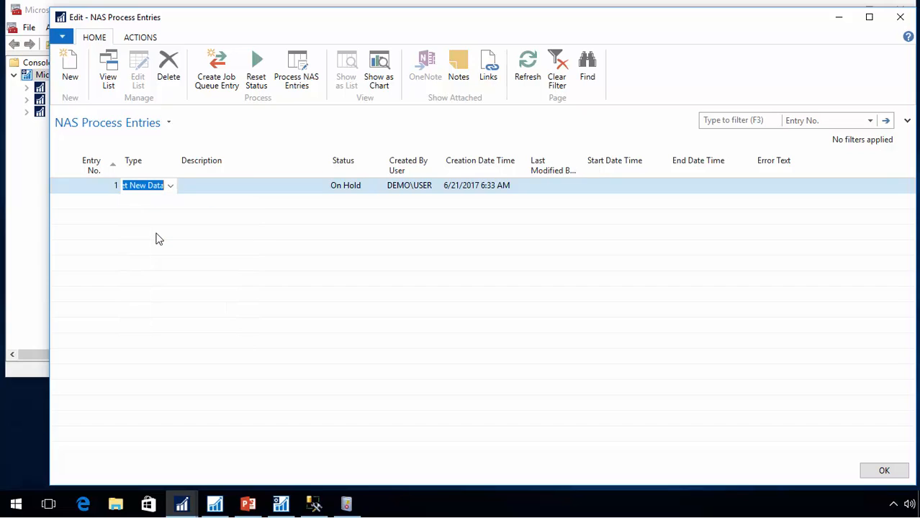
key(Tab)
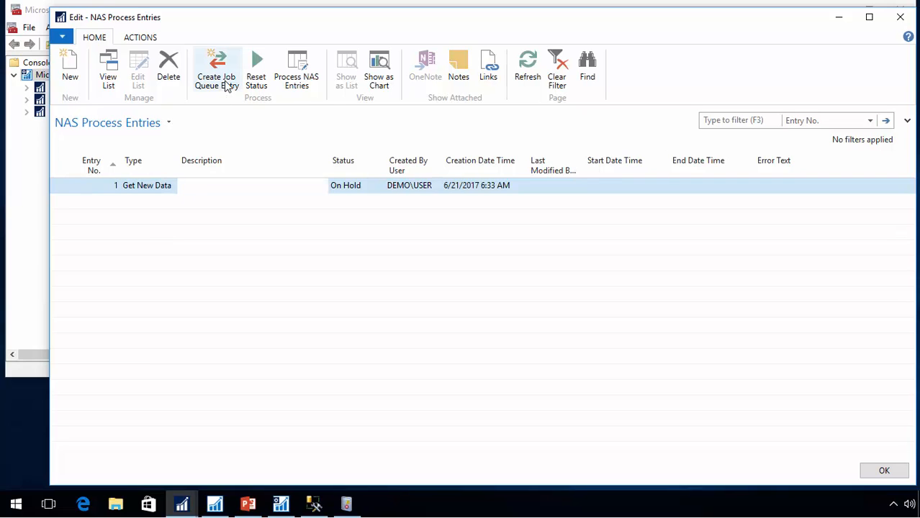
Run Create Job Queue Entry for the entry, answering No to adding a Job Queue Entry, and refresh the list
click(259, 80)
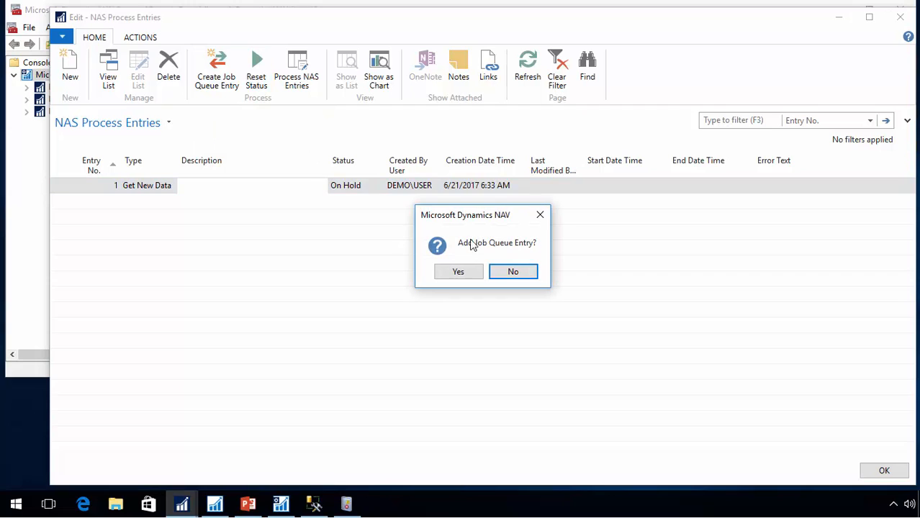
click(513, 274)
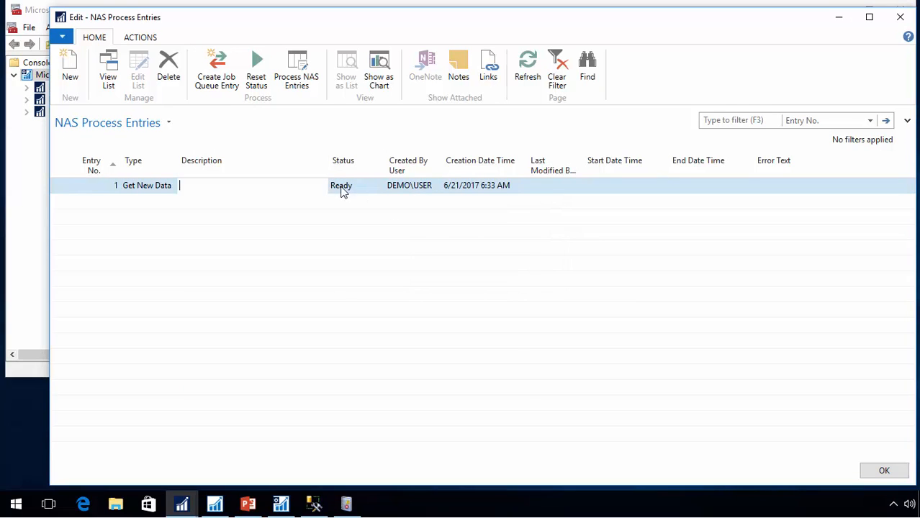
click(525, 70)
Restart the NAVPublish server instance in the NAV Server administration console
click(31, 319)
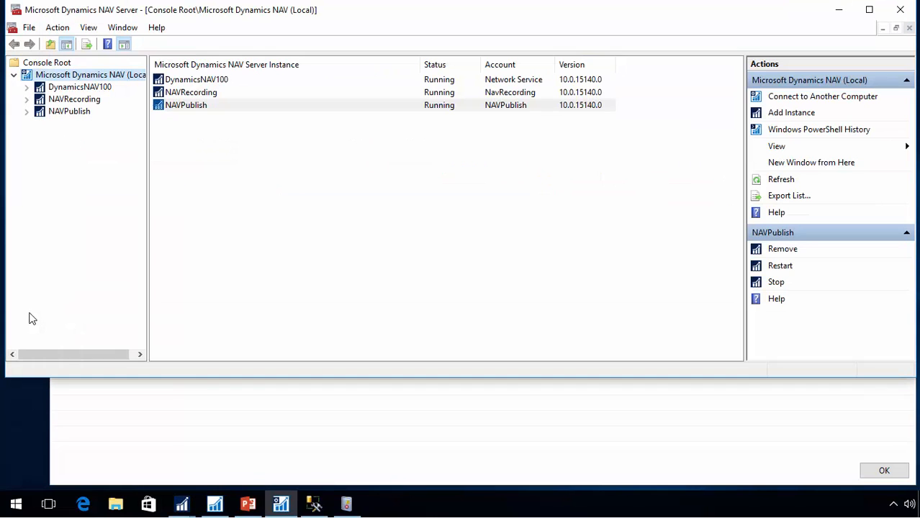
right_click(201, 112)
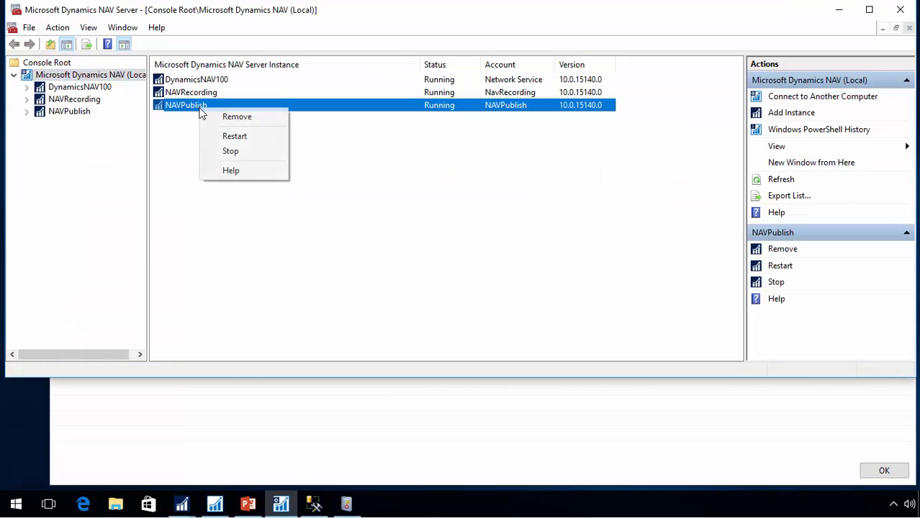
click(237, 137)
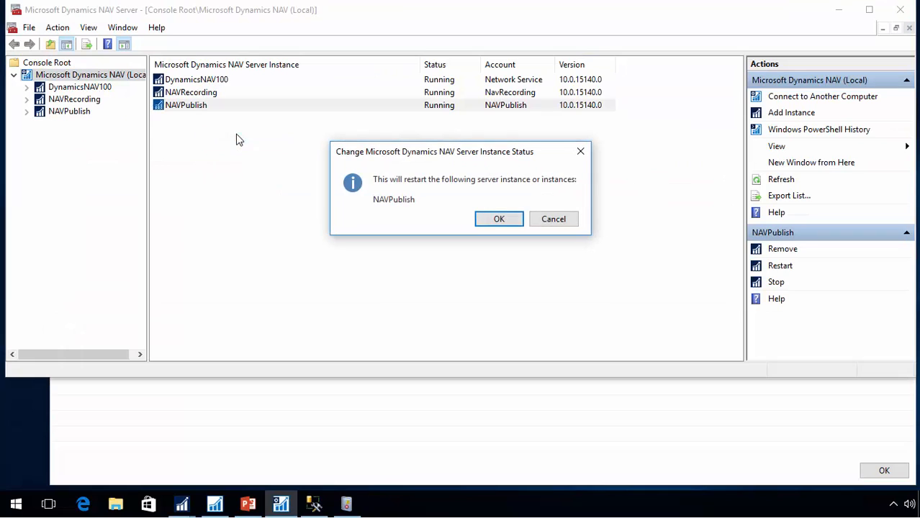
click(487, 218)
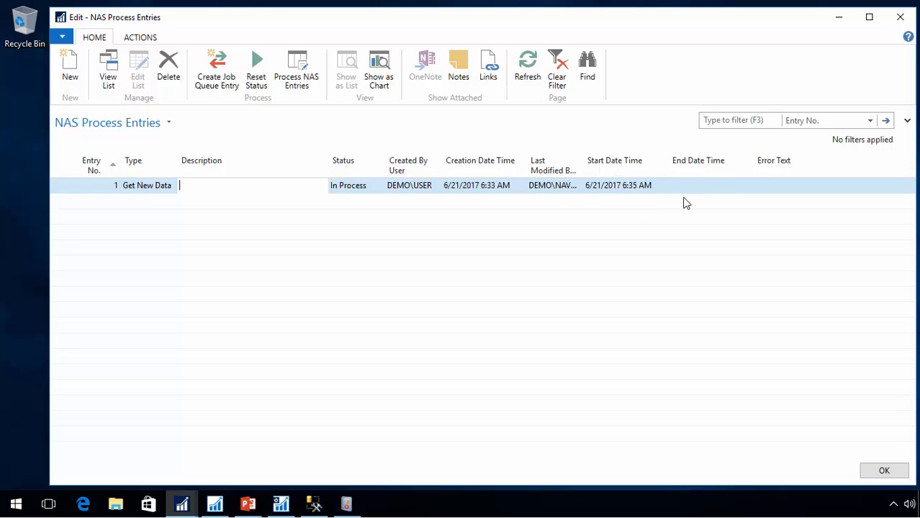
Add a second NAS process entry with type Publish
key(Left)
key(Left)
key(Down)
key(Tab)
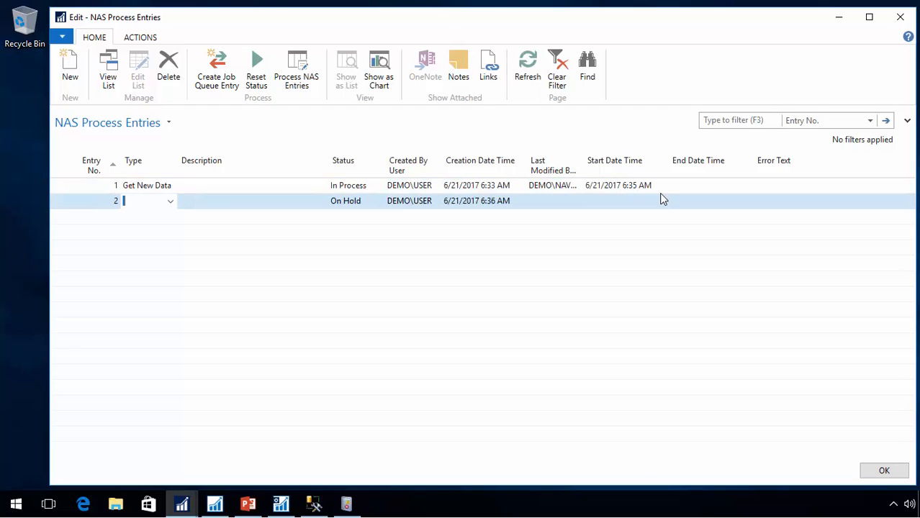
text(P)
key(Tab)
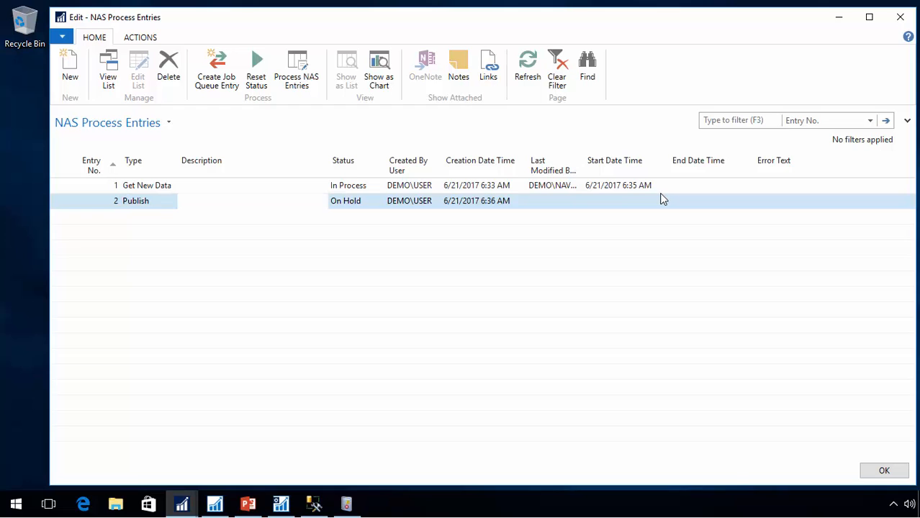
Run Create Job Queue Entry for the Publish entry, declining to add a Job Queue Entry
key(Tab)
key(Tab)
key(shift+Tab)
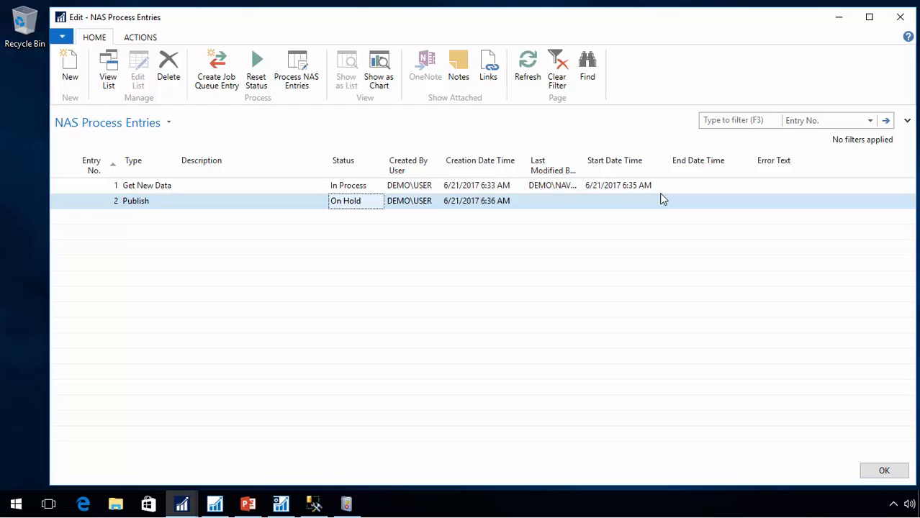
click(257, 70)
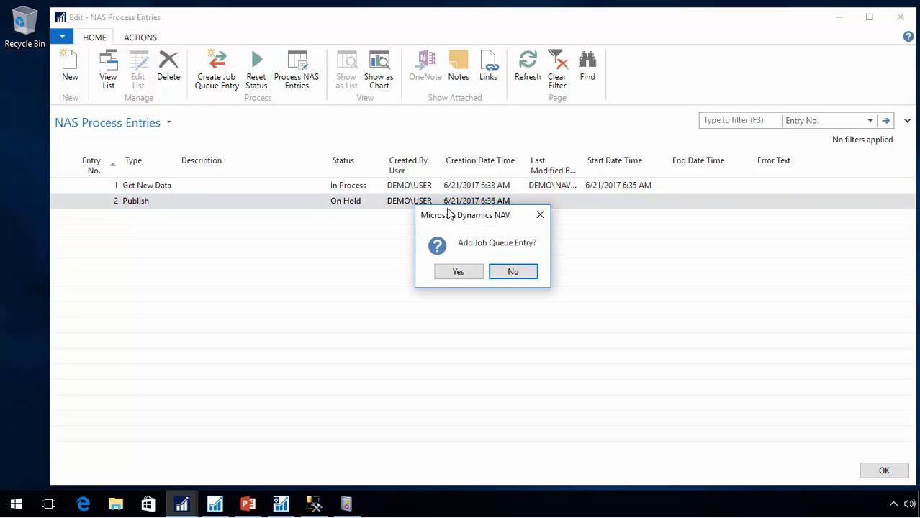
click(514, 272)
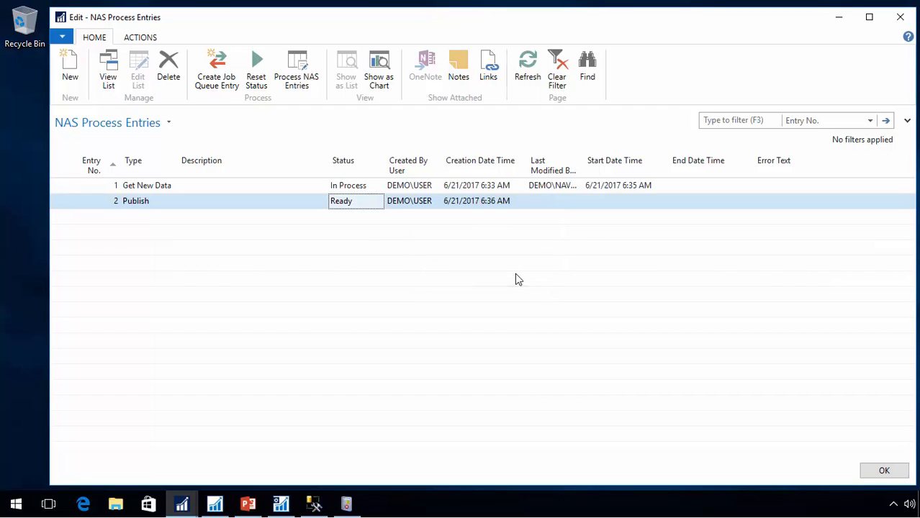
Refresh the NAS process entries, close the Publish Permissions dialog, and refresh the Logins list
key(Up)
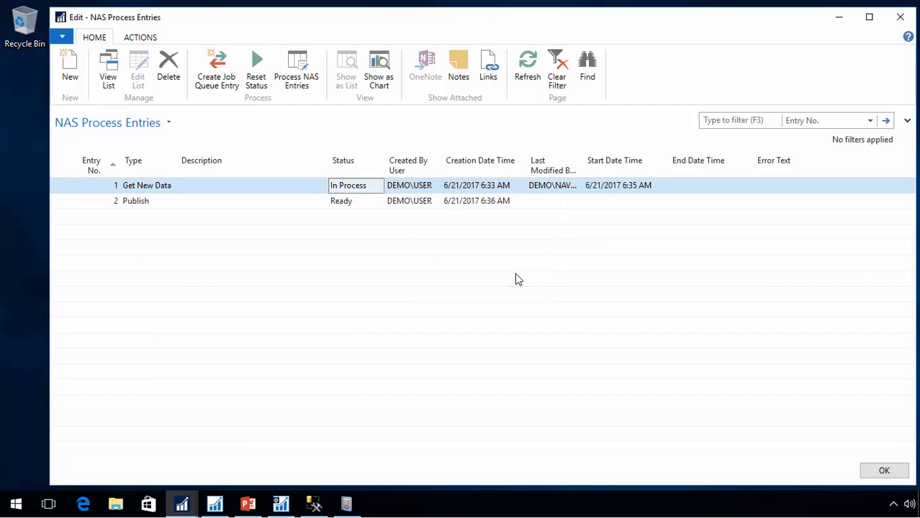
click(529, 76)
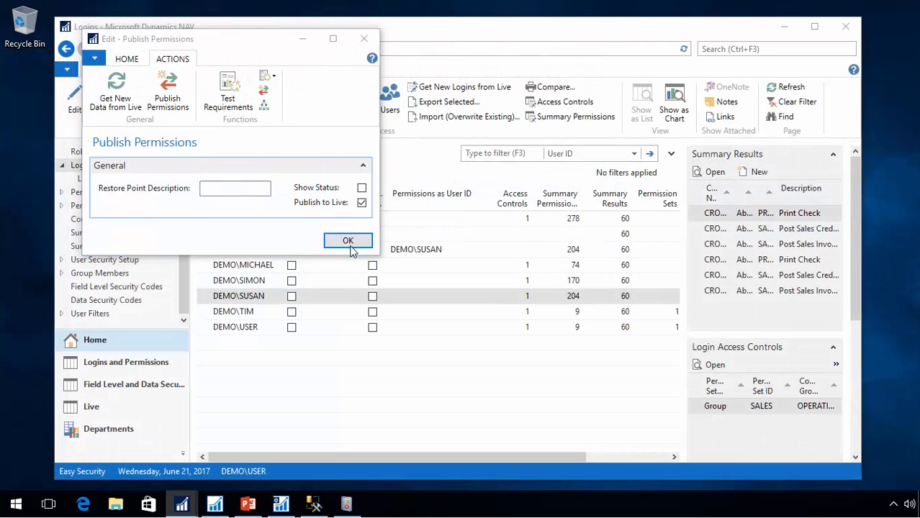
click(348, 242)
click(229, 166)
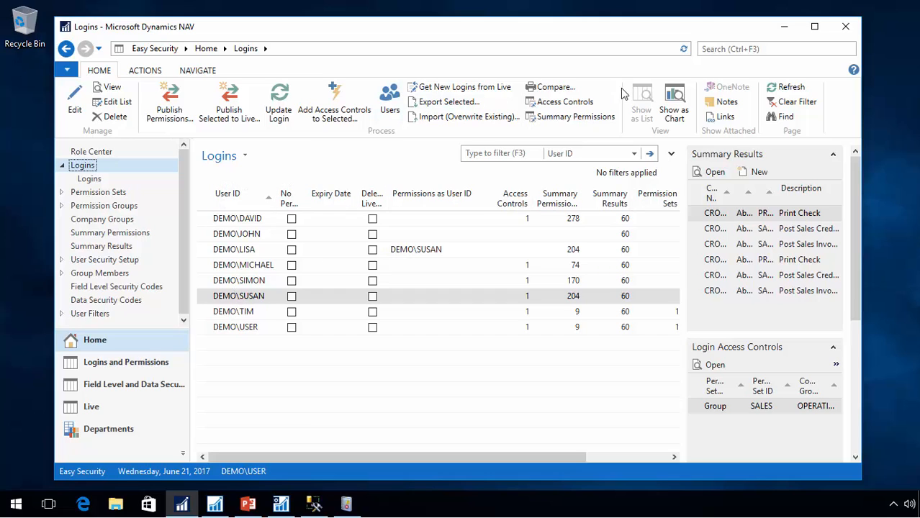
click(790, 87)
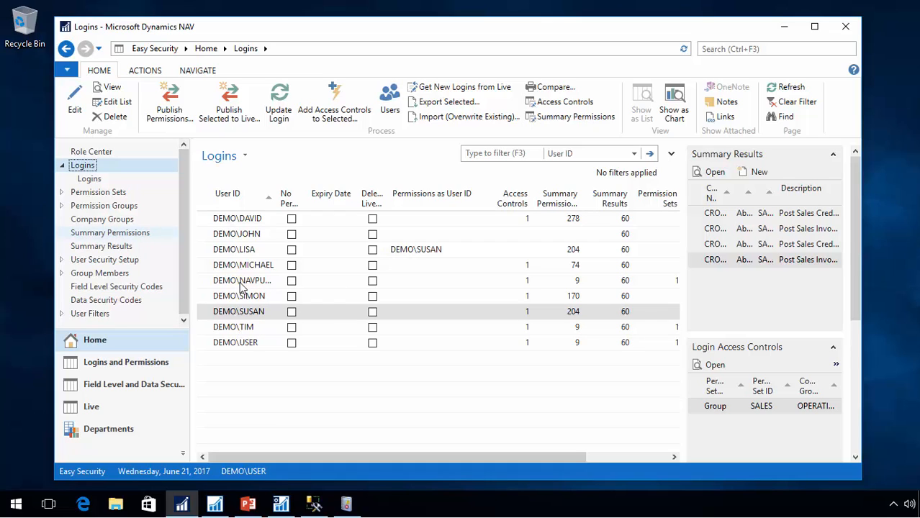
Open Login Setup from the Easy Security Logins and Permissions page
click(235, 336)
click(235, 344)
click(236, 333)
click(236, 348)
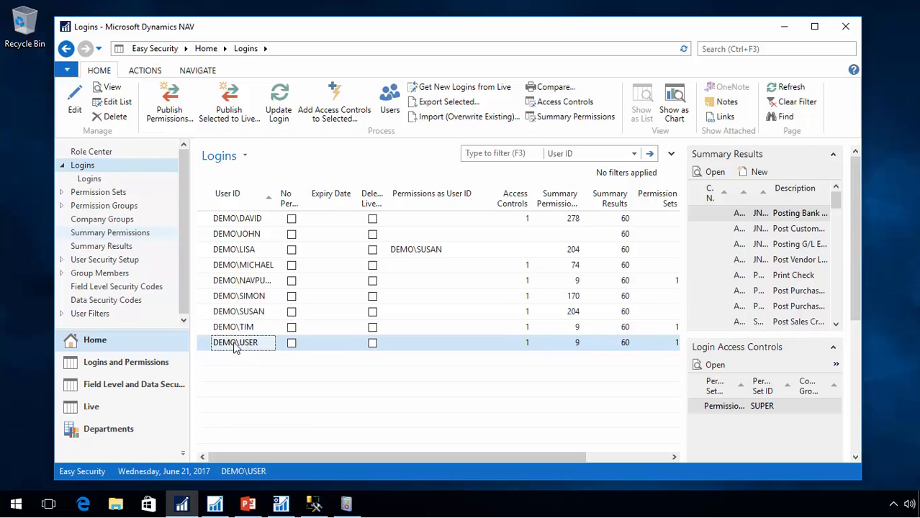
click(102, 432)
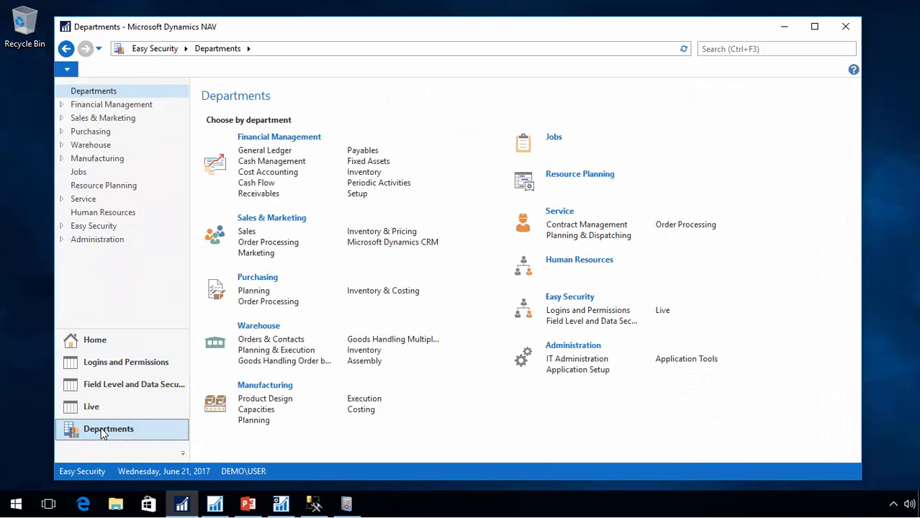
click(94, 226)
click(274, 140)
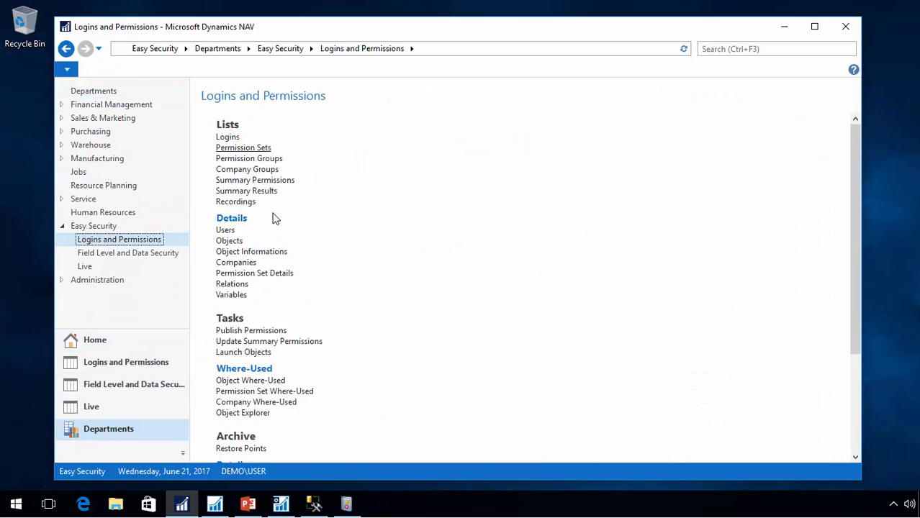
scroll(261, 360, down, 5)
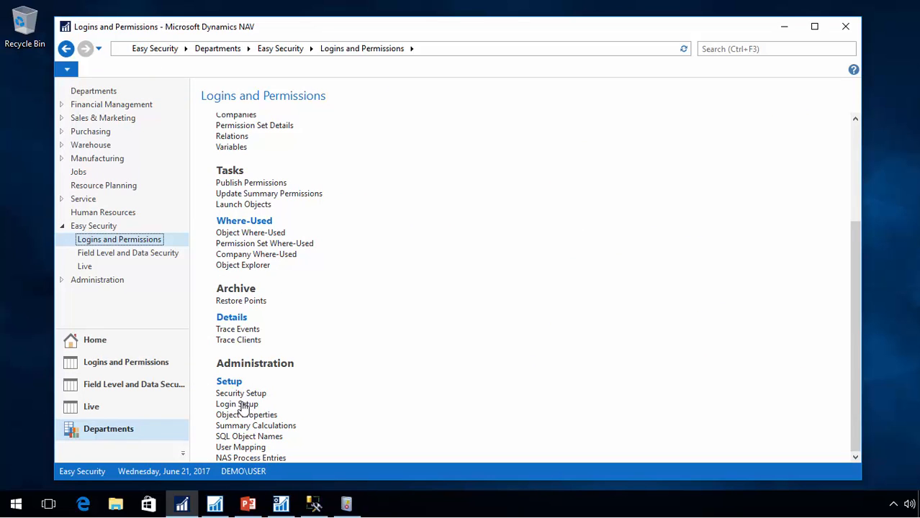
click(238, 405)
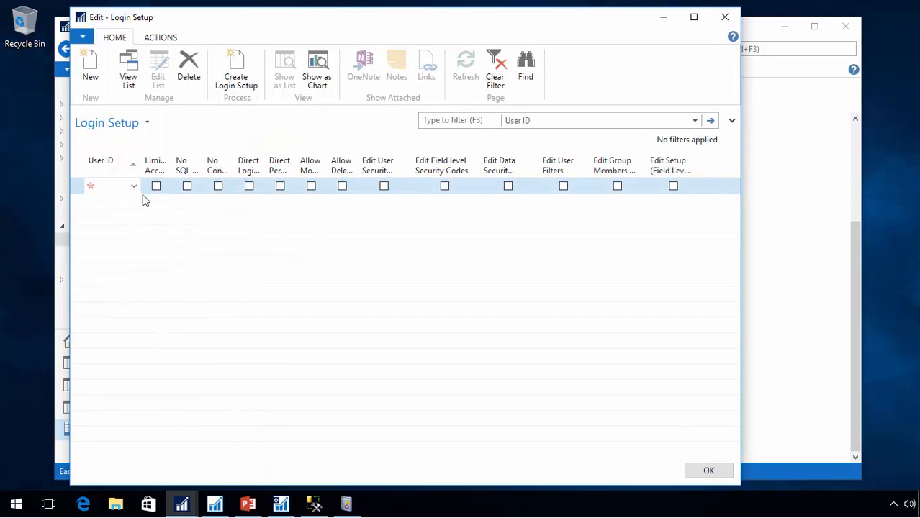
Add DEMO\TIM and DEMO\USER as users in Login Setup
click(134, 187)
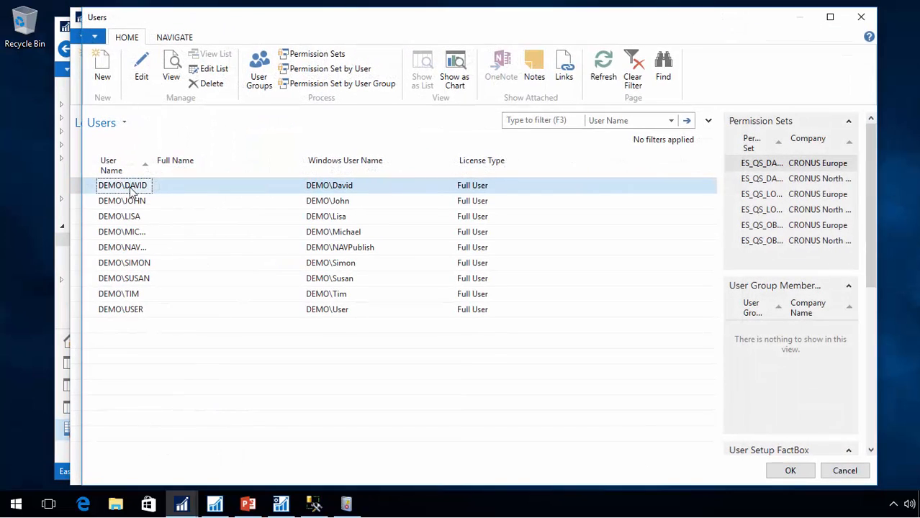
click(130, 297)
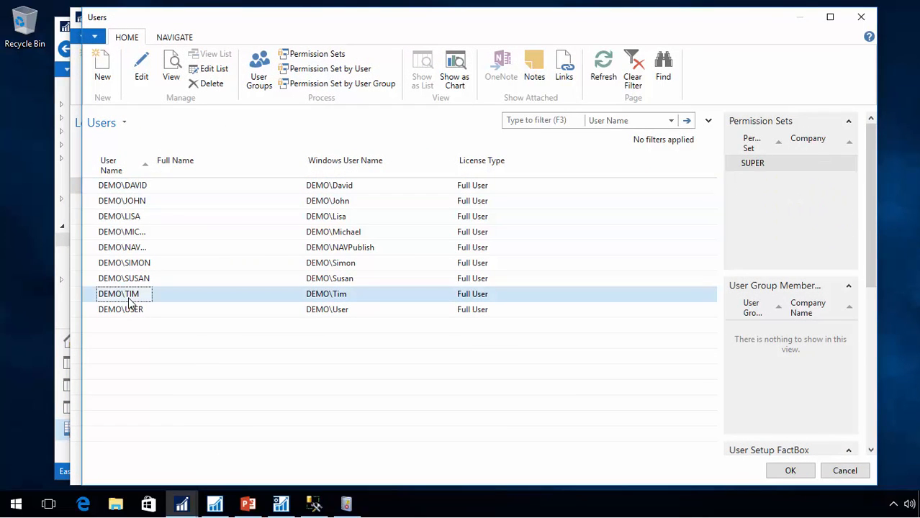
double_click(129, 301)
click(132, 204)
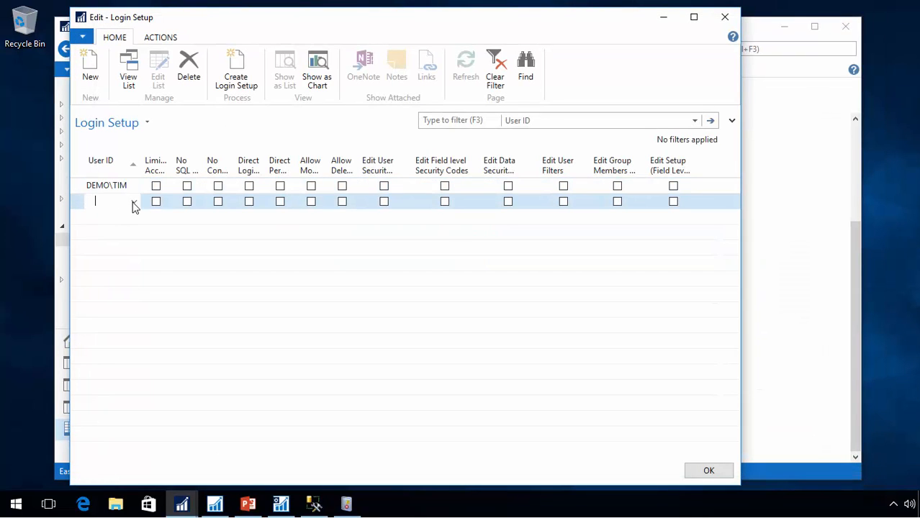
click(134, 202)
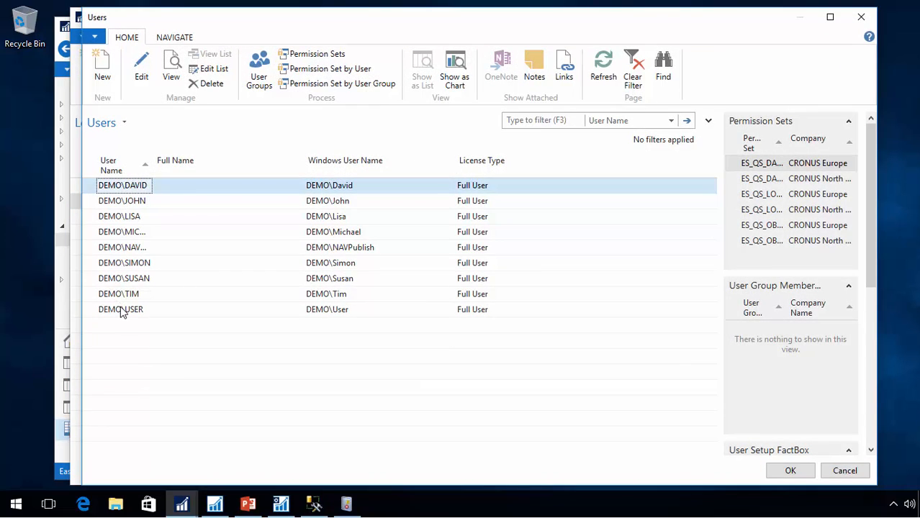
double_click(121, 310)
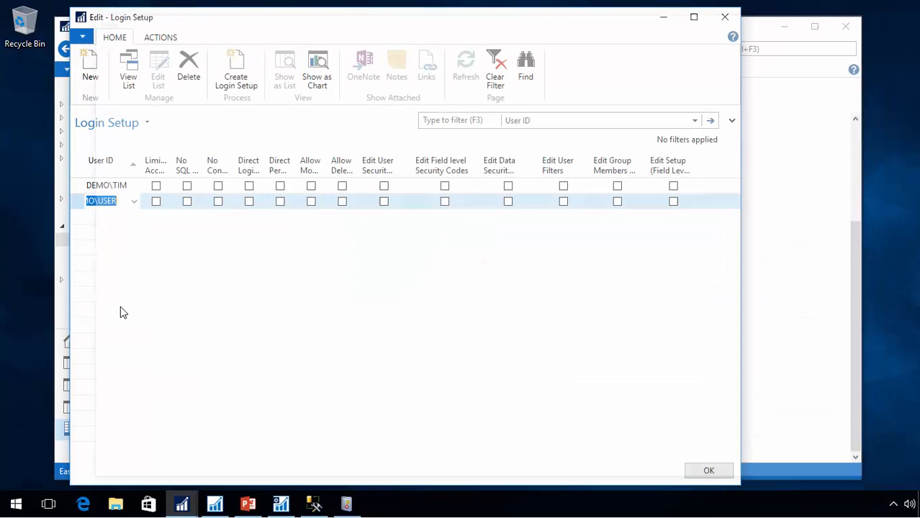
Enable Limited Access Control Editing for DEMO\TIM and DEMO\USER and close Login Setup
click(158, 186)
click(155, 203)
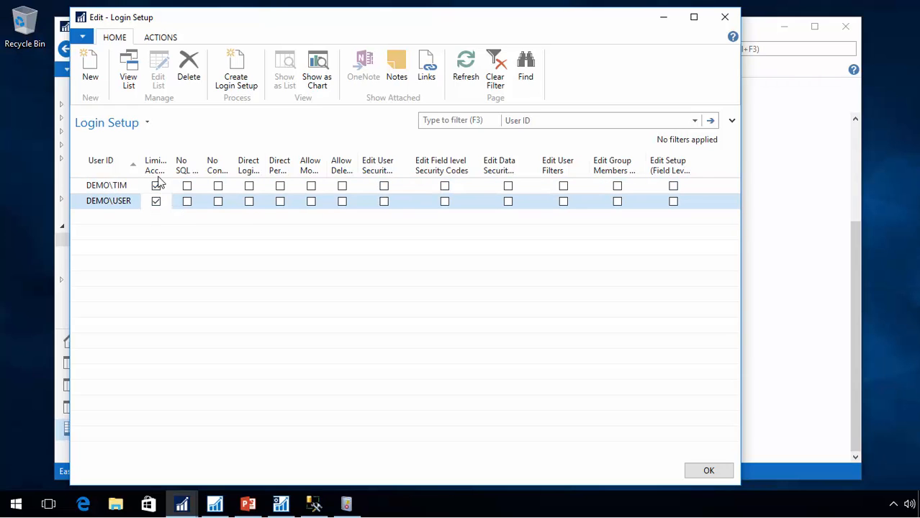
drag(174, 165, 213, 166)
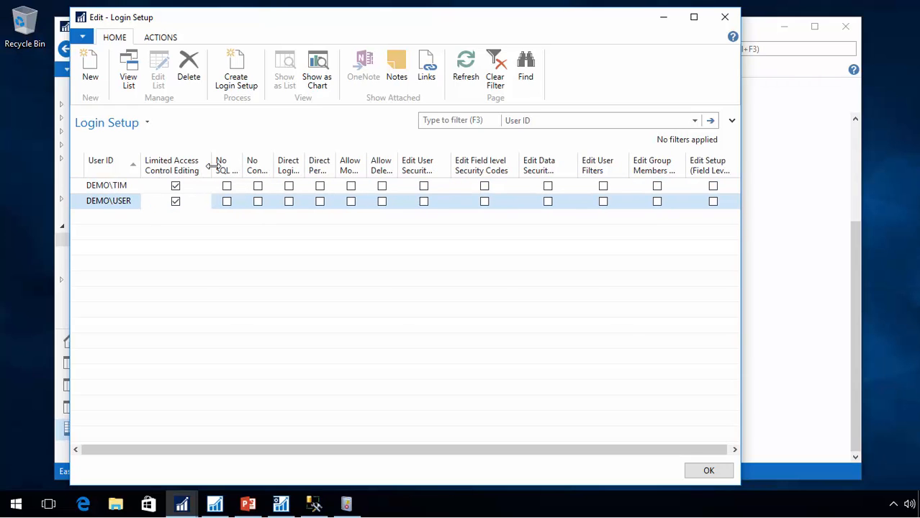
click(119, 206)
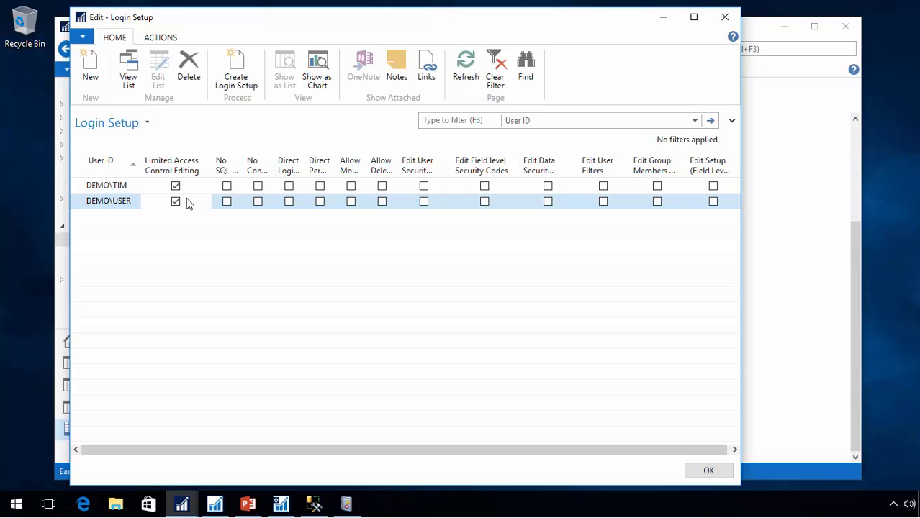
key(Escape)
scroll(227, 180, up, 5)
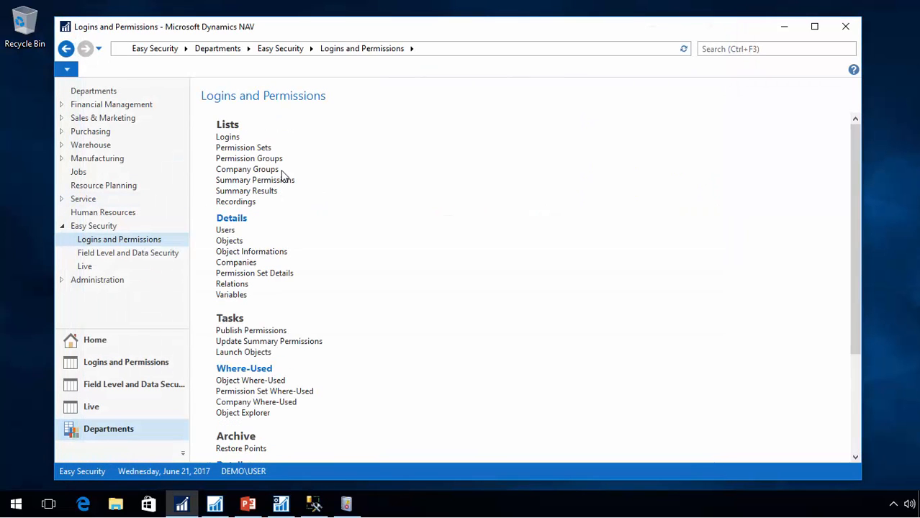
Try to add group E_CUSTOMER_SERVICE with company group OPERATIONS to DEMO\USER's login access controls, discarding the changes
click(228, 136)
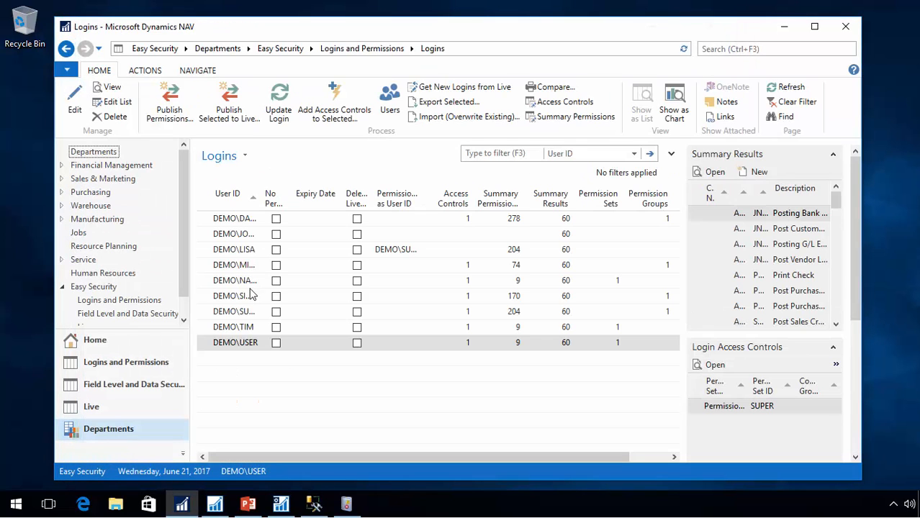
click(233, 344)
double_click(233, 345)
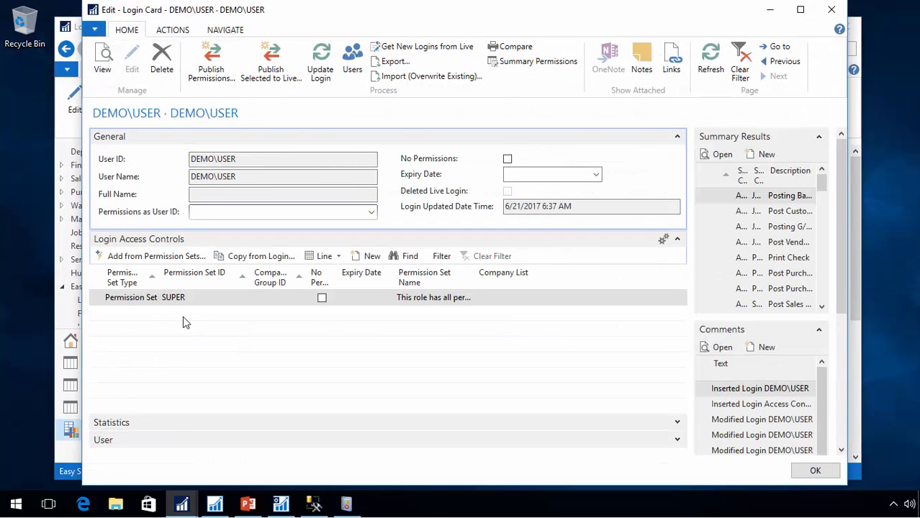
click(201, 317)
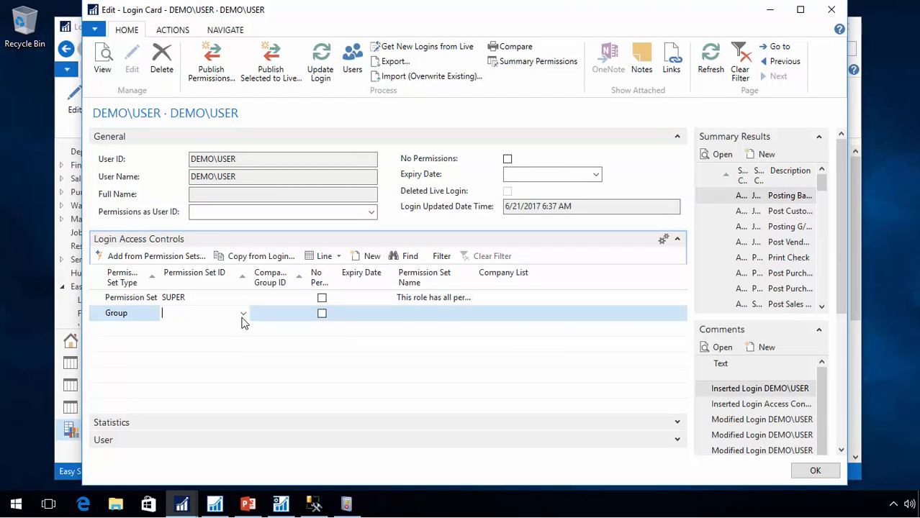
click(244, 315)
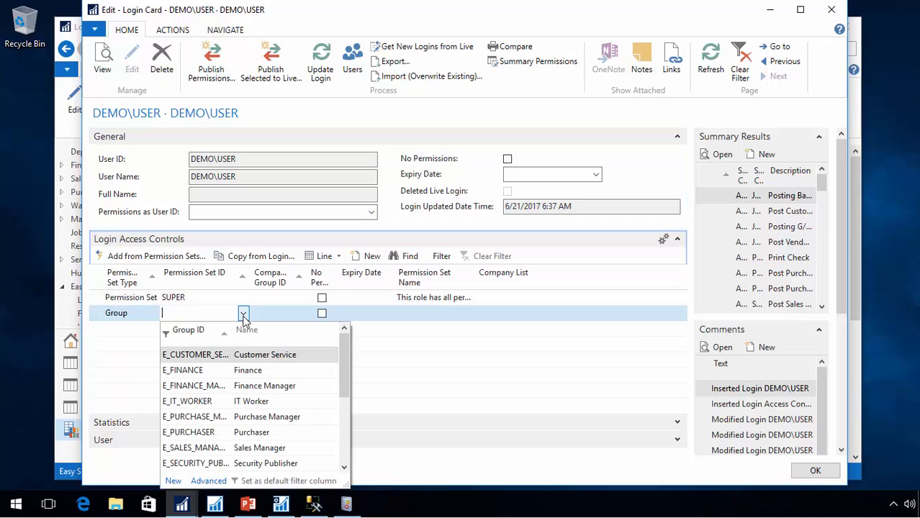
click(202, 358)
key(Tab)
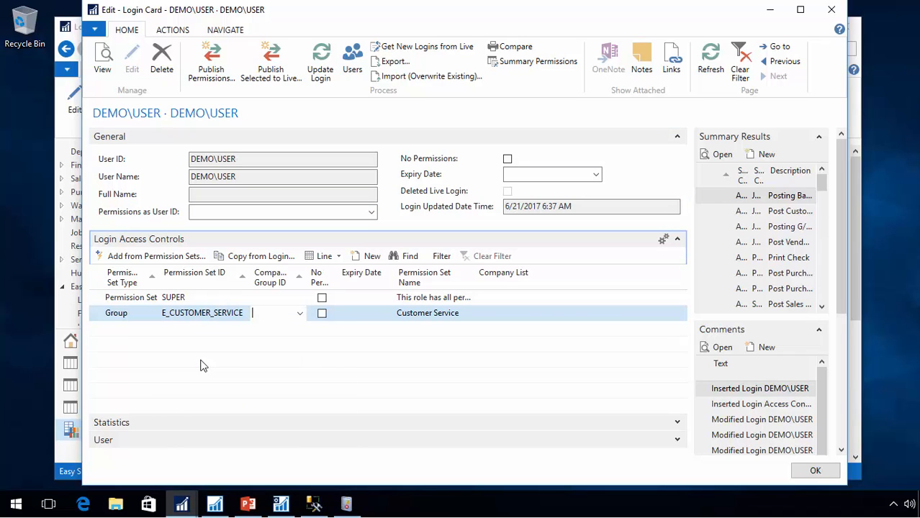
key(alt)
click(281, 312)
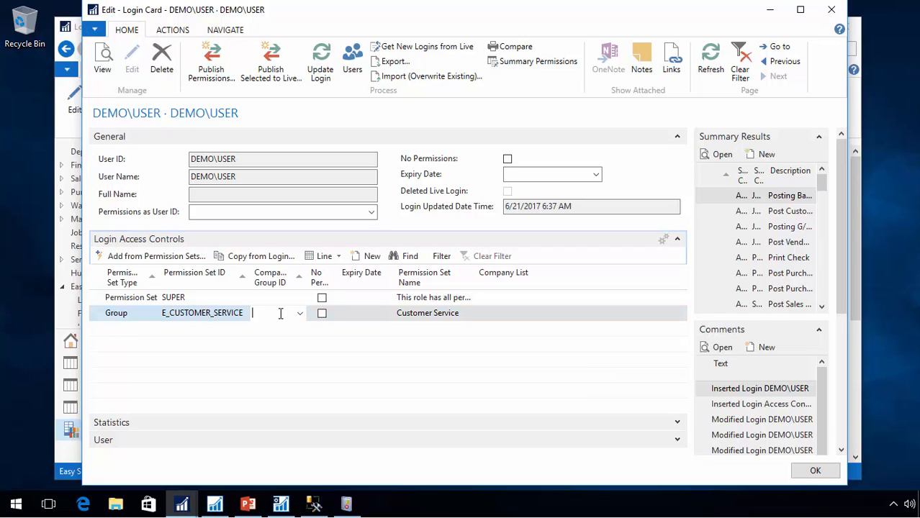
text(op)
key(Tab)
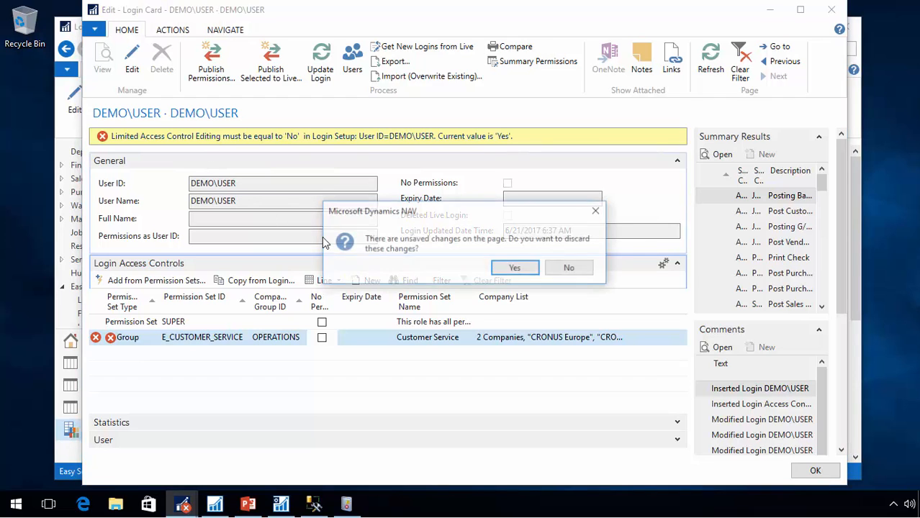
click(514, 268)
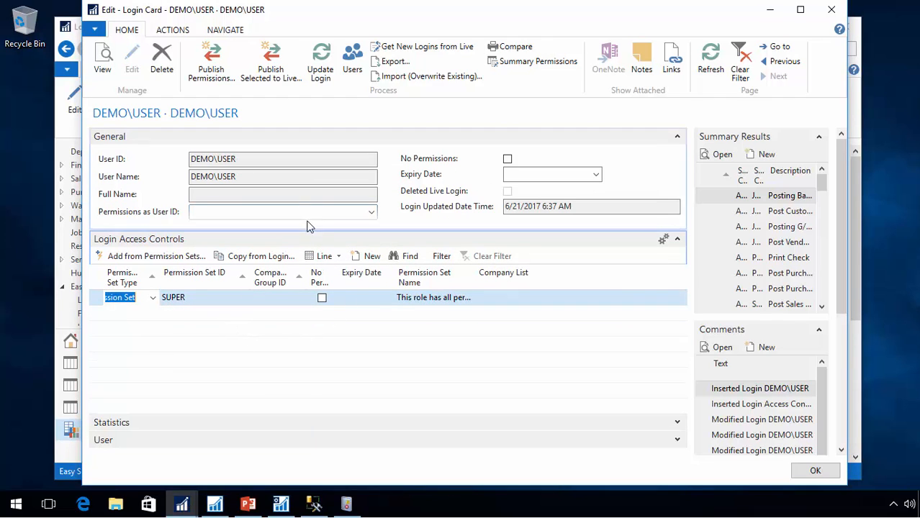
key(Escape)
Open DEMO\TIM's login card to review its access controls and close it
click(248, 329)
double_click(249, 327)
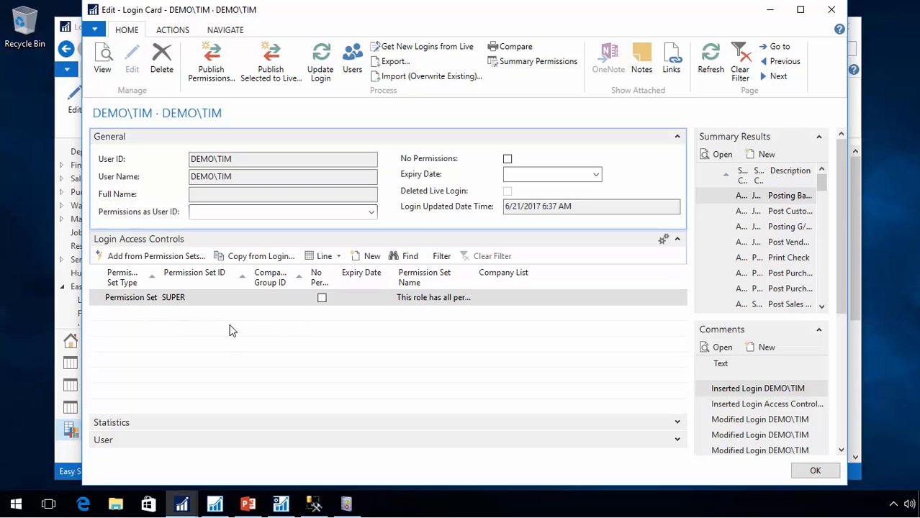
key(Escape)
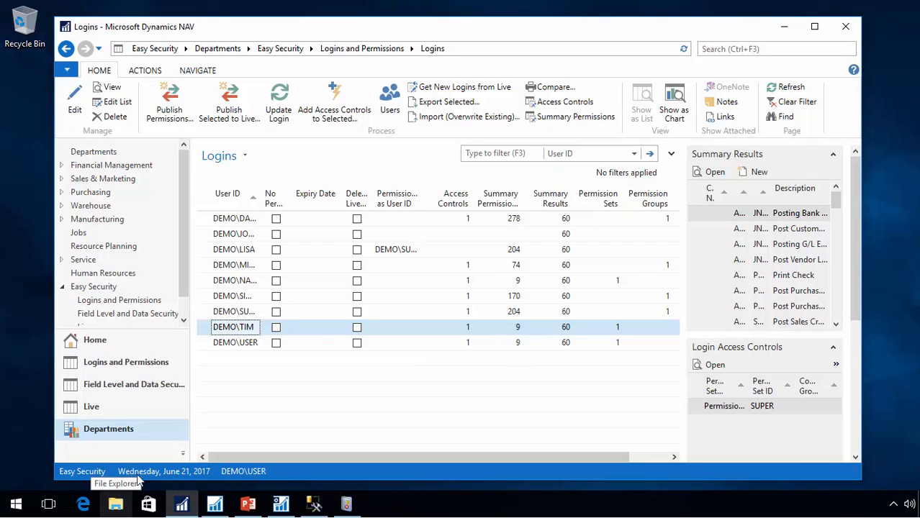
Open the Permission Sets list and select the E_ES_LOGINS permission set
click(119, 300)
click(246, 150)
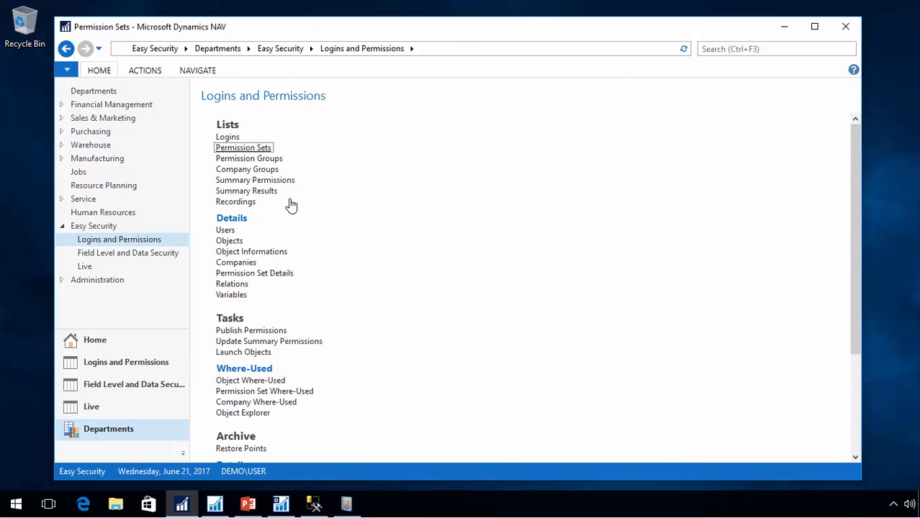
scroll(280, 295, down, 2)
scroll(280, 295, down, 1)
scroll(279, 292, up, 8)
scroll(277, 281, up, 15)
scroll(277, 281, up, 7)
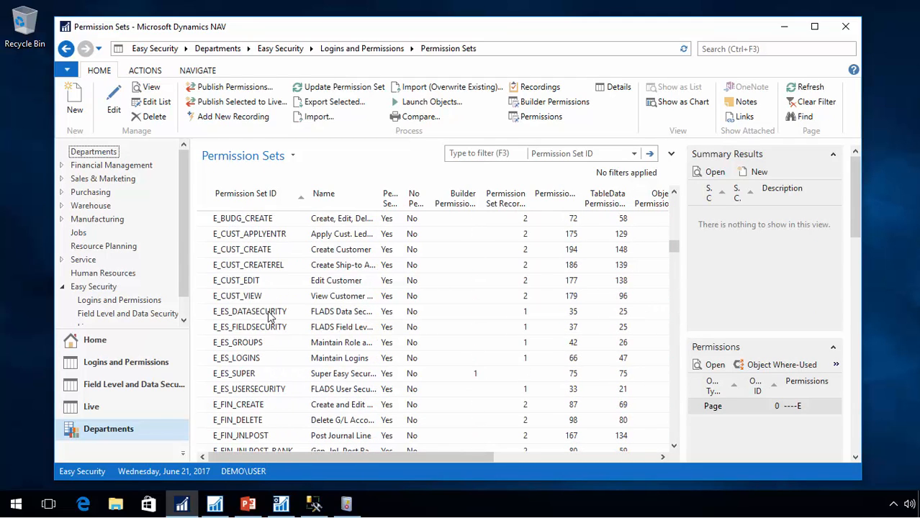
scroll(268, 317, down, 1)
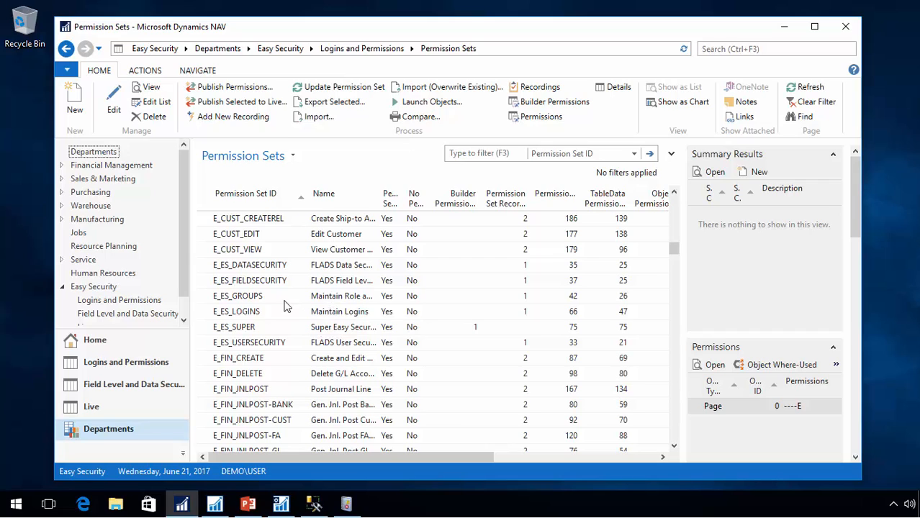
click(203, 317)
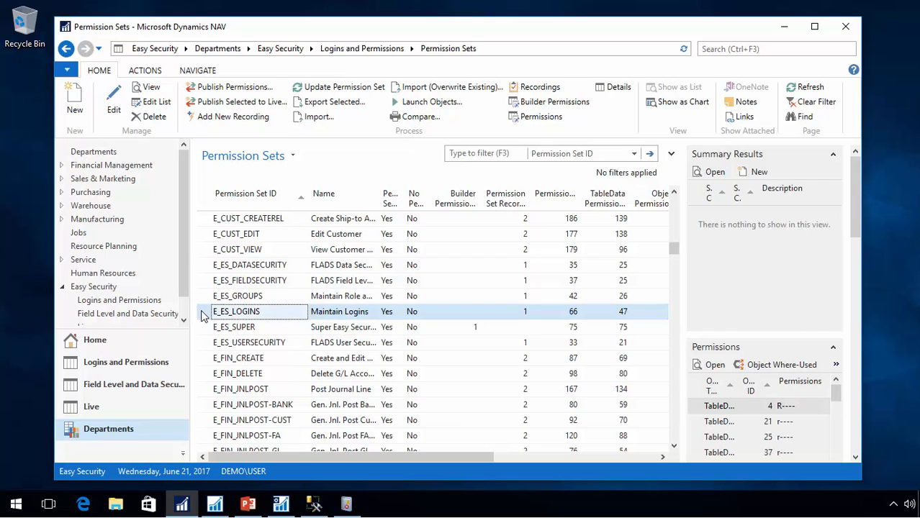